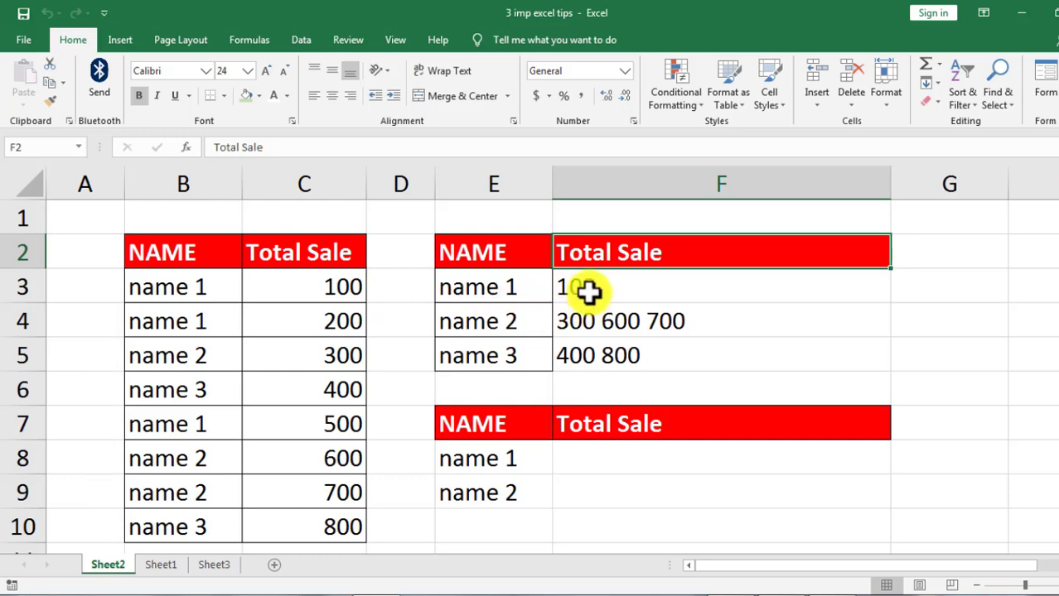
- Examine the name and sales columns in B3:C10 and the combined sales lists in the summary table E3:F5
{"action": "left_click", "coordinate": [183, 283]}
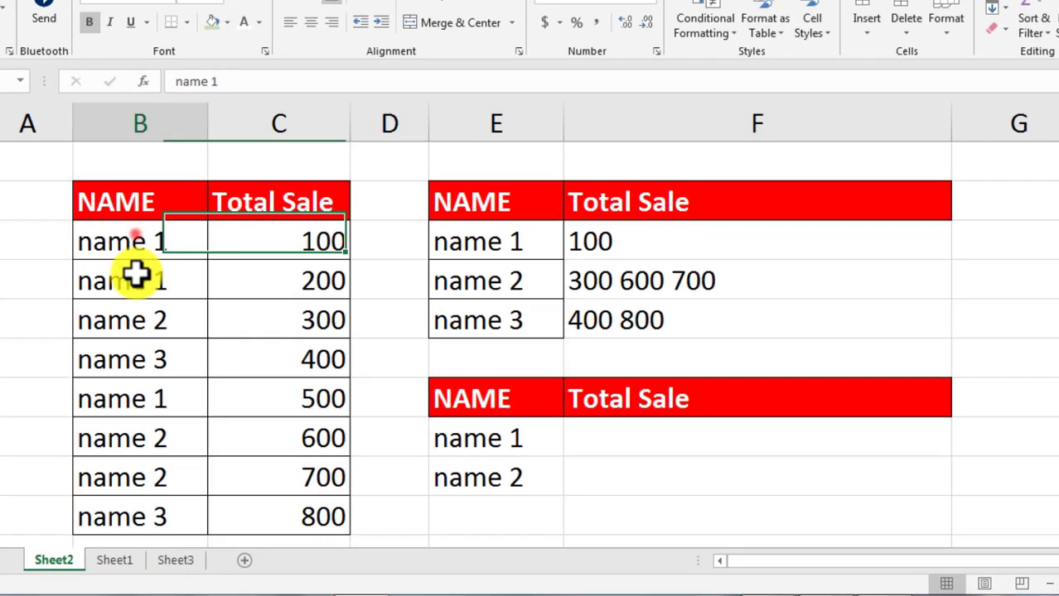
{"action": "left_click_drag", "start_coordinate": [137, 276], "coordinate": [160, 505]}
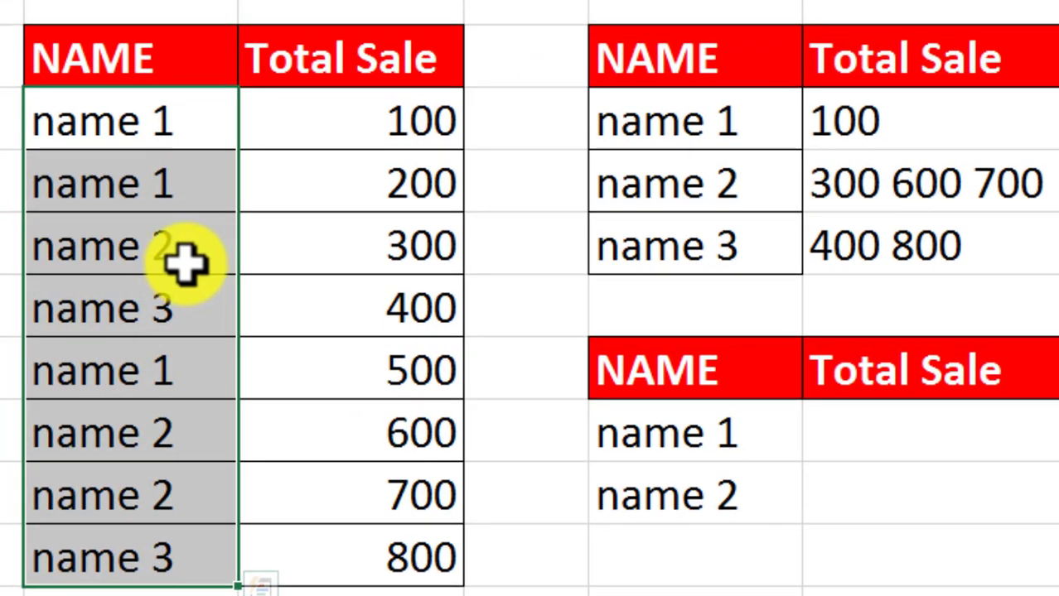
{"action": "left_click_drag", "start_coordinate": [156, 146], "coordinate": [149, 555]}
{"action": "left_click", "coordinate": [312, 299]}
{"action": "left_click_drag", "start_coordinate": [347, 106], "coordinate": [352, 571]}
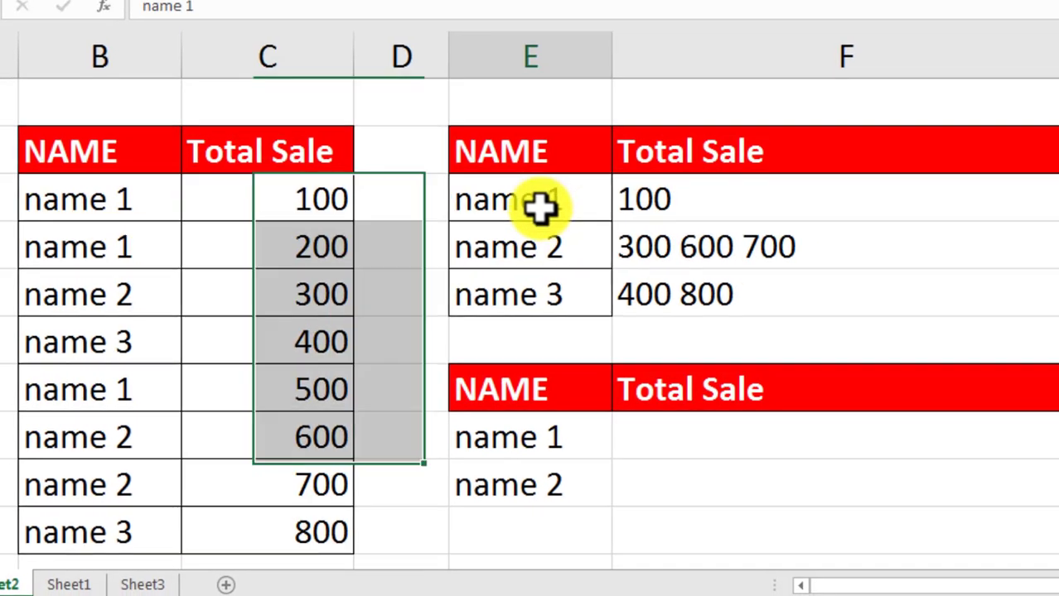
{"action": "left_click_drag", "start_coordinate": [646, 153], "coordinate": [658, 257]}
{"action": "left_click_drag", "start_coordinate": [854, 136], "coordinate": [855, 213]}
{"action": "left_click_drag", "start_coordinate": [692, 259], "coordinate": [718, 289]}
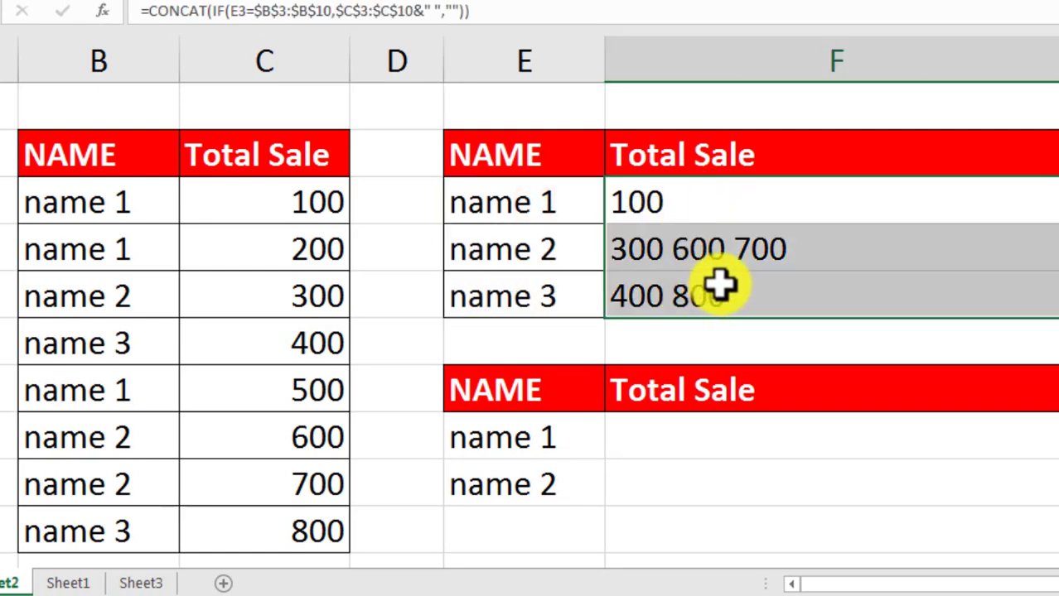
- Compare the combined sales for name 1 and name 2 in F3:F4 with the source values in column C
{"action": "left_click_drag", "start_coordinate": [78, 207], "coordinate": [109, 210]}
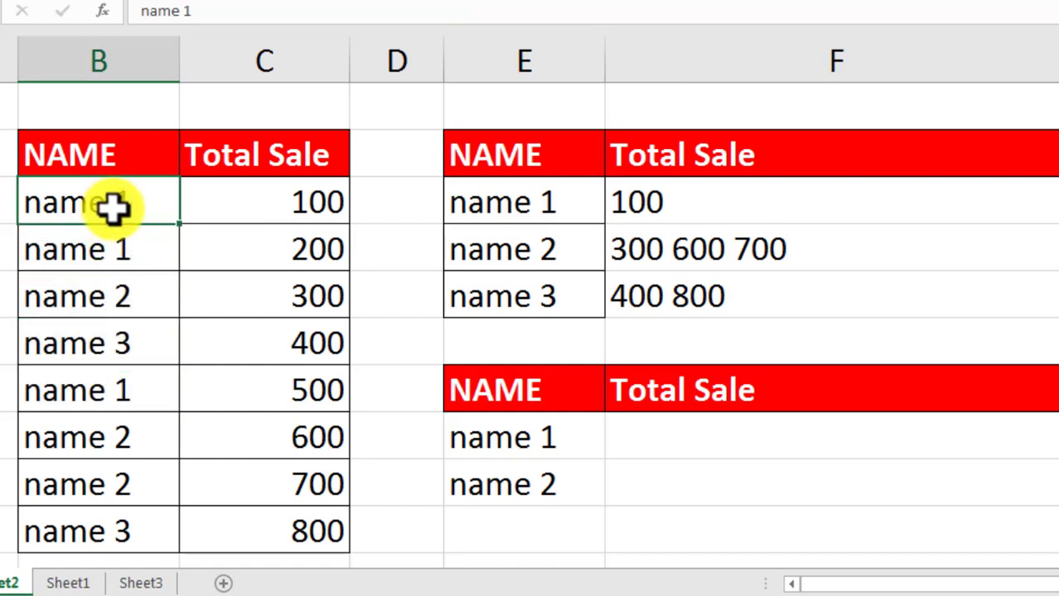
{"action": "left_click_drag", "start_coordinate": [280, 201], "coordinate": [274, 395]}
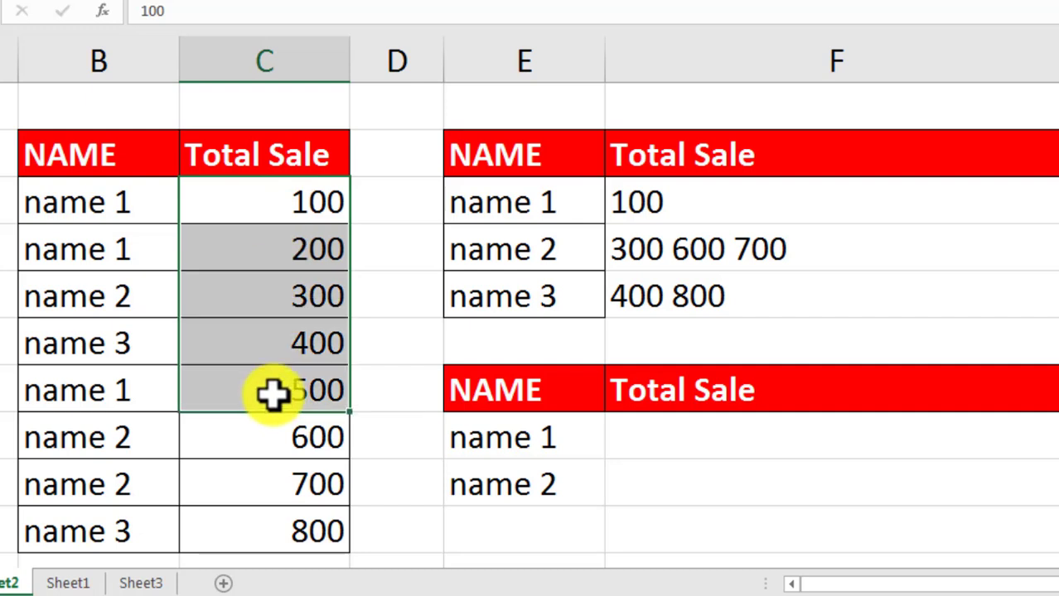
{"action": "left_click", "coordinate": [692, 205]}
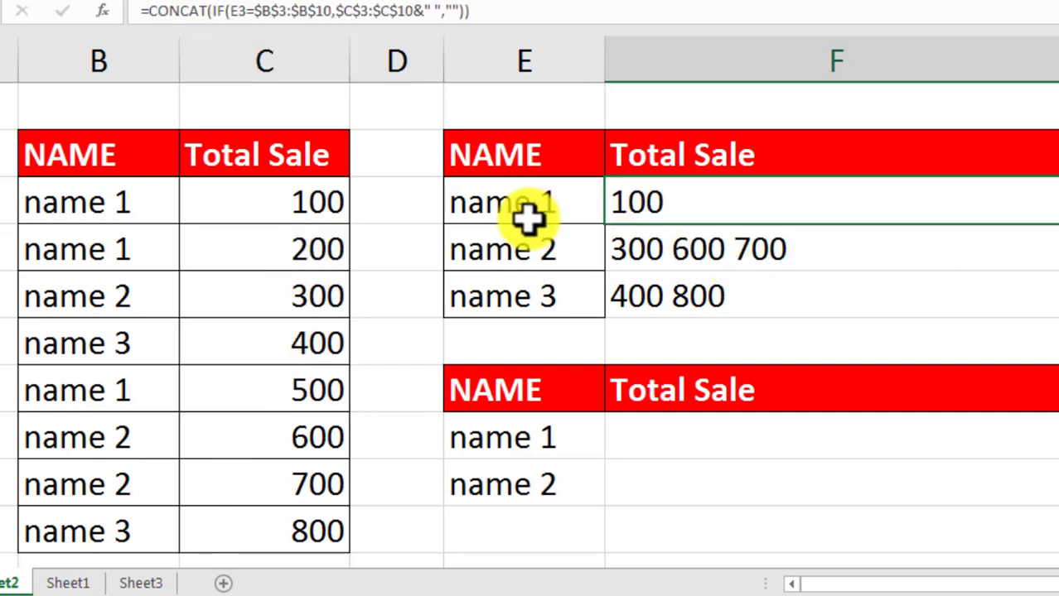
{"action": "left_click", "coordinate": [503, 252]}
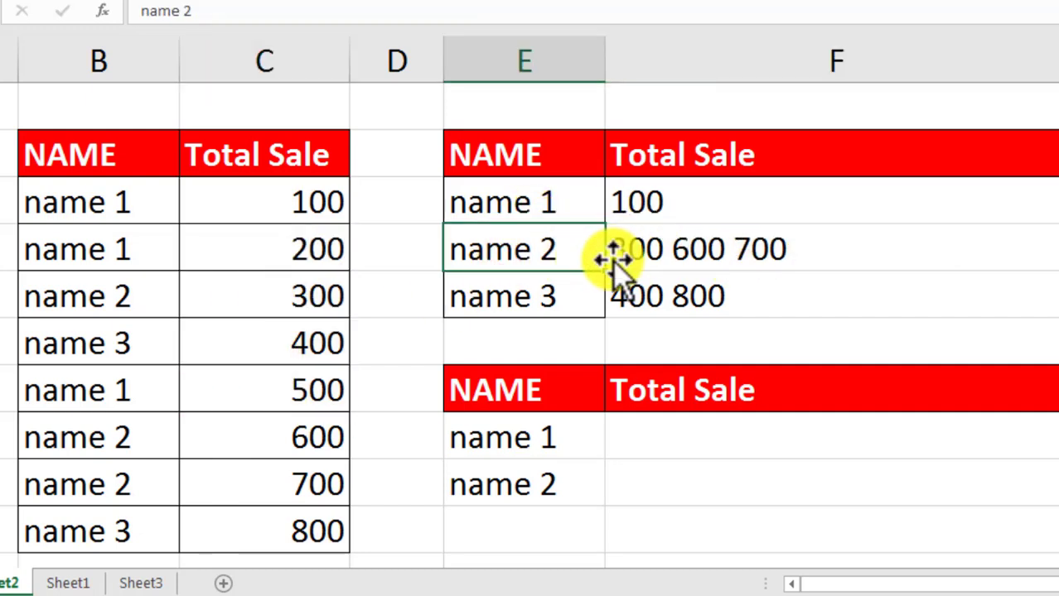
{"action": "left_click", "coordinate": [659, 259]}
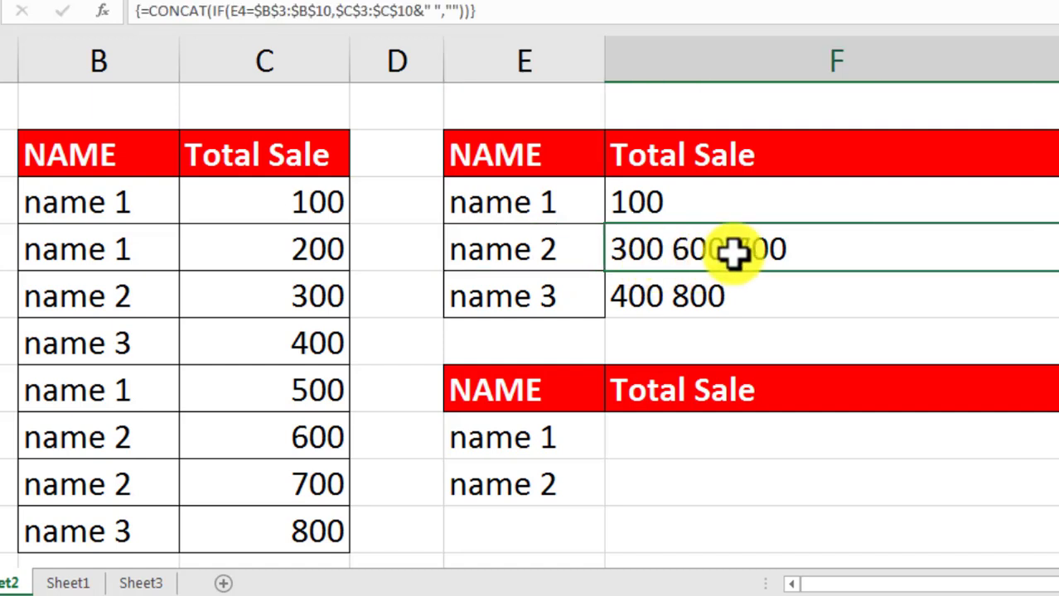
{"action": "left_click_drag", "start_coordinate": [283, 200], "coordinate": [222, 531]}
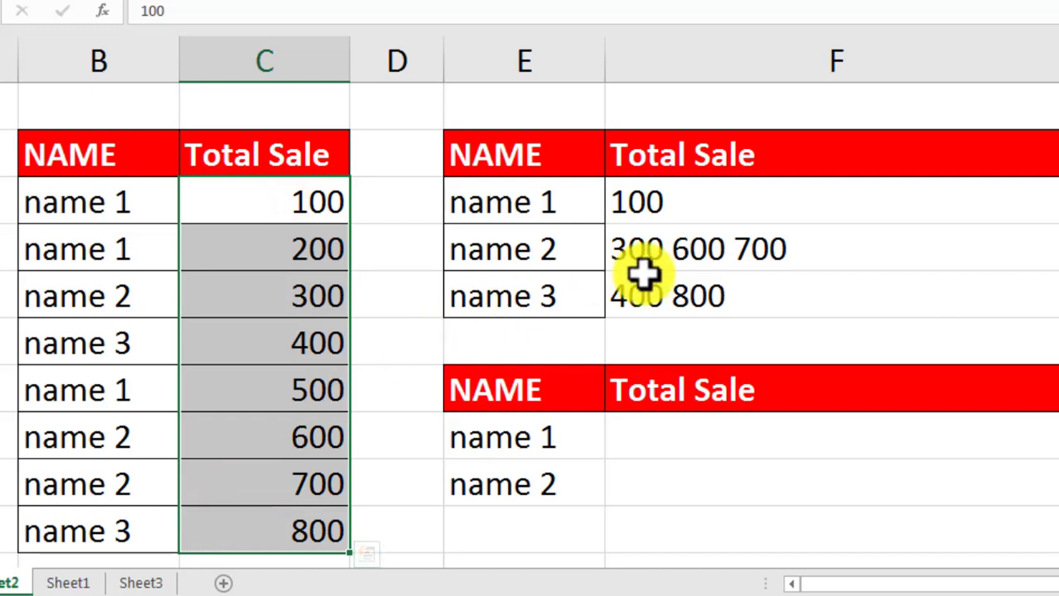
{"action": "left_click", "coordinate": [806, 253]}
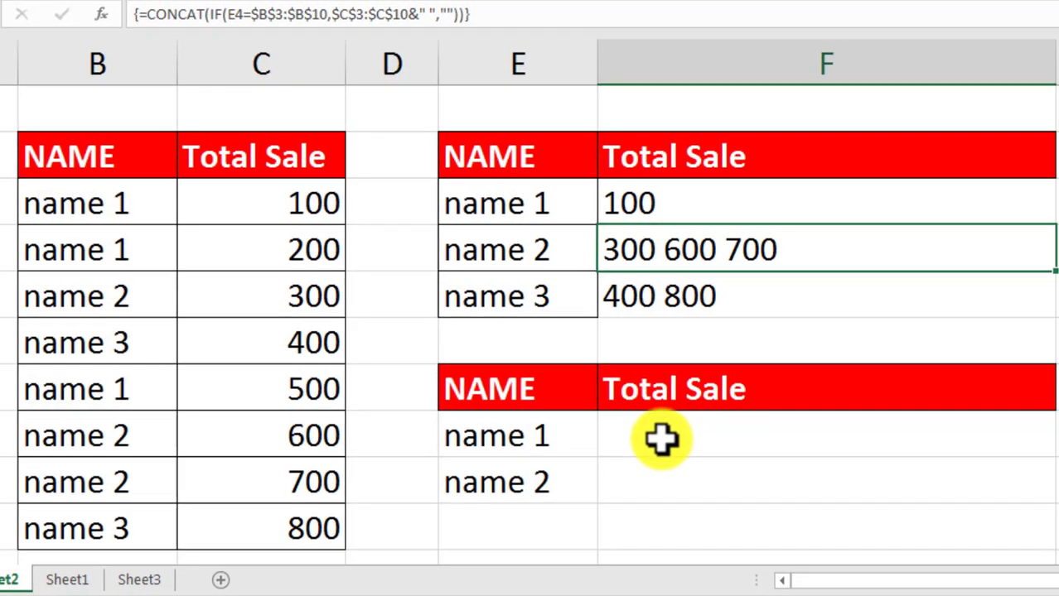
- Begin a CONCAT formula in F8 with a nested IF whose logical test is E8=B3:B10
{"action": "left_click", "coordinate": [671, 438]}
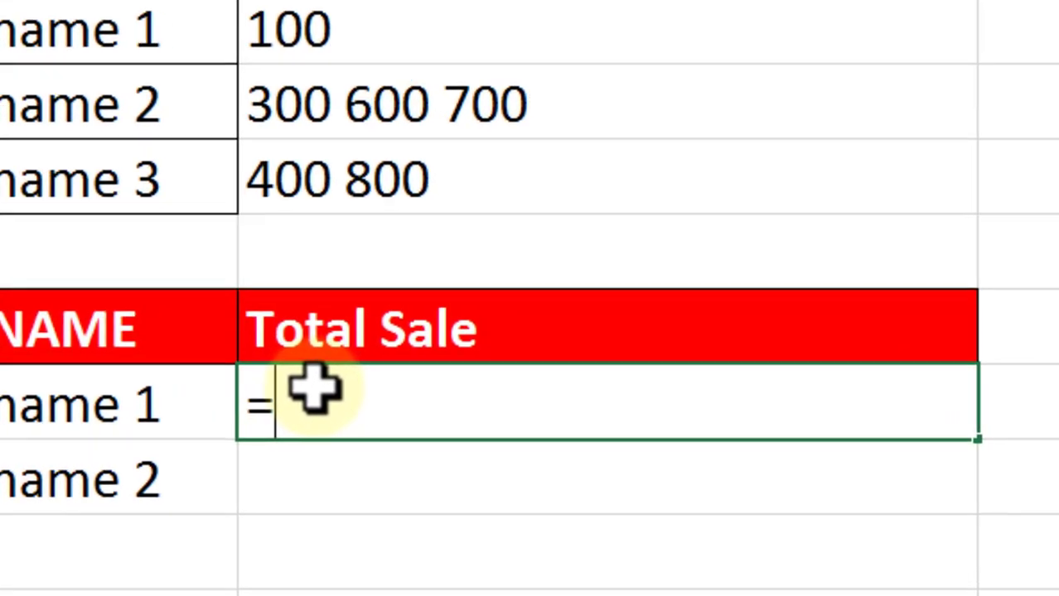
{"action": "type", "text": "concat"}
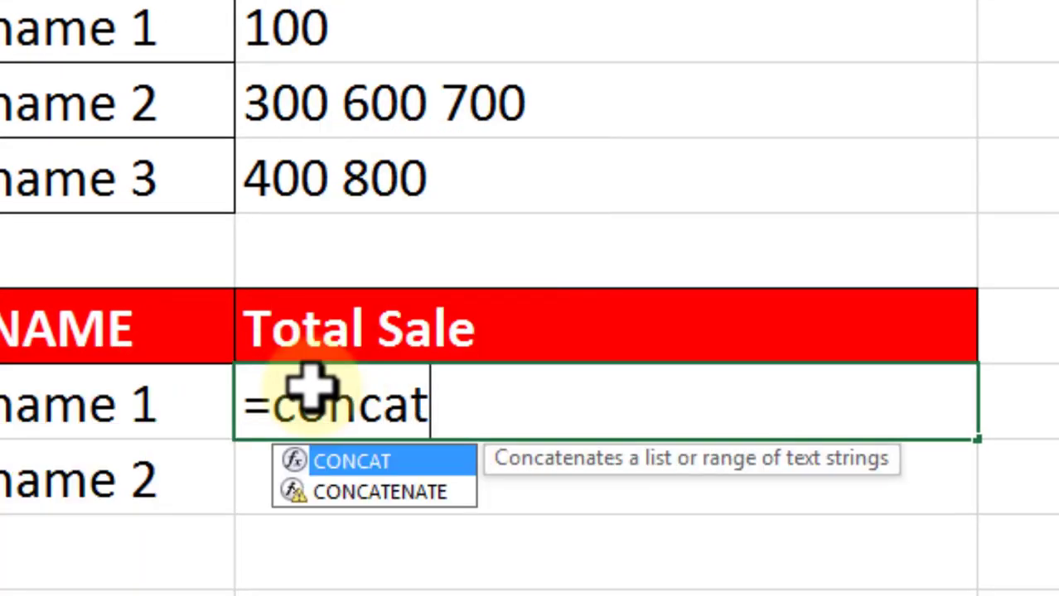
{"action": "type", "text": "("}
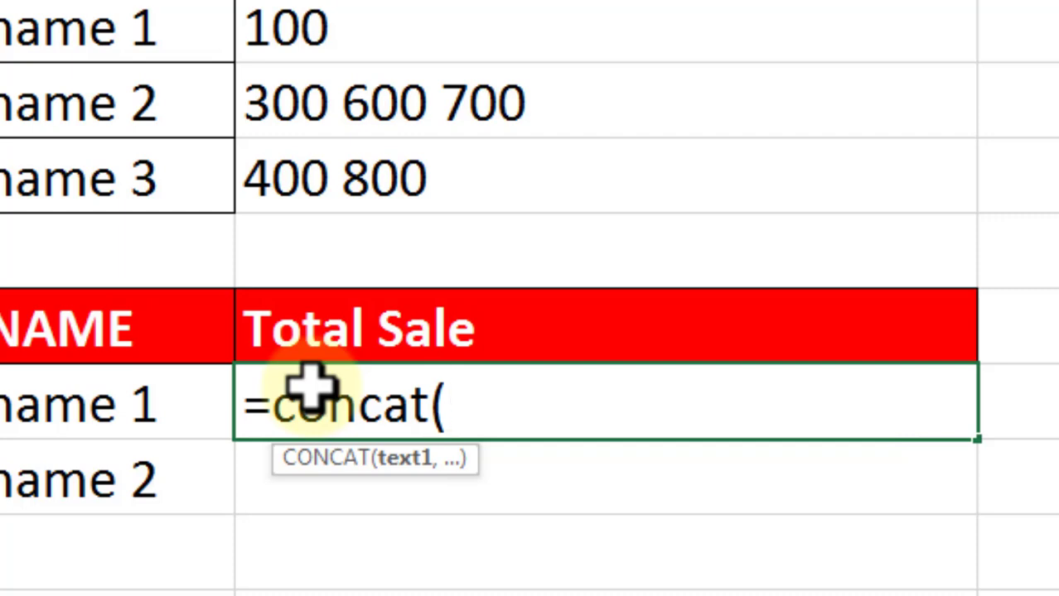
{"action": "type", "text": "if"}
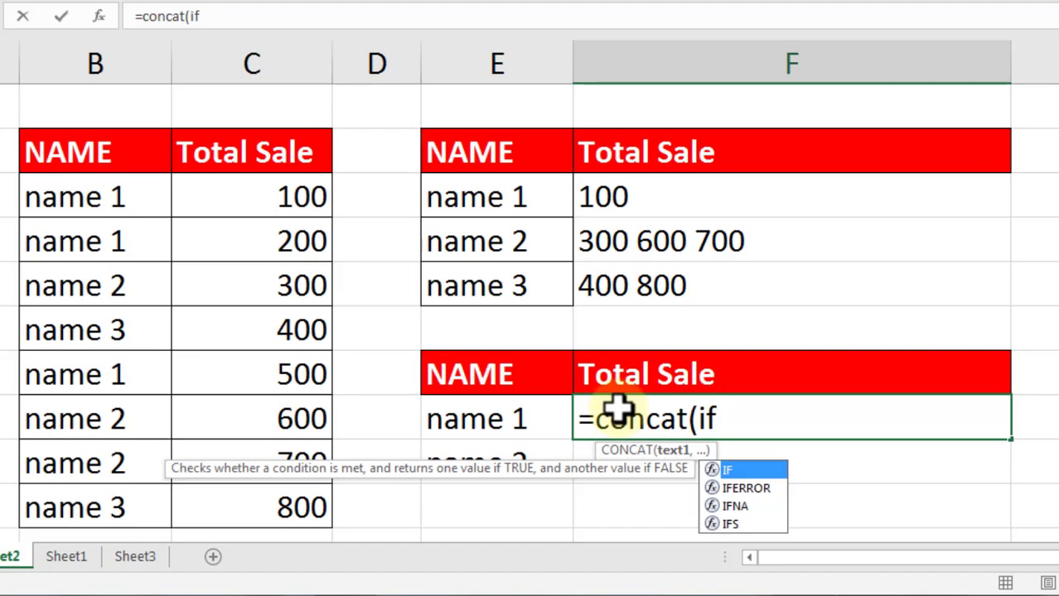
{"action": "type", "text": "("}
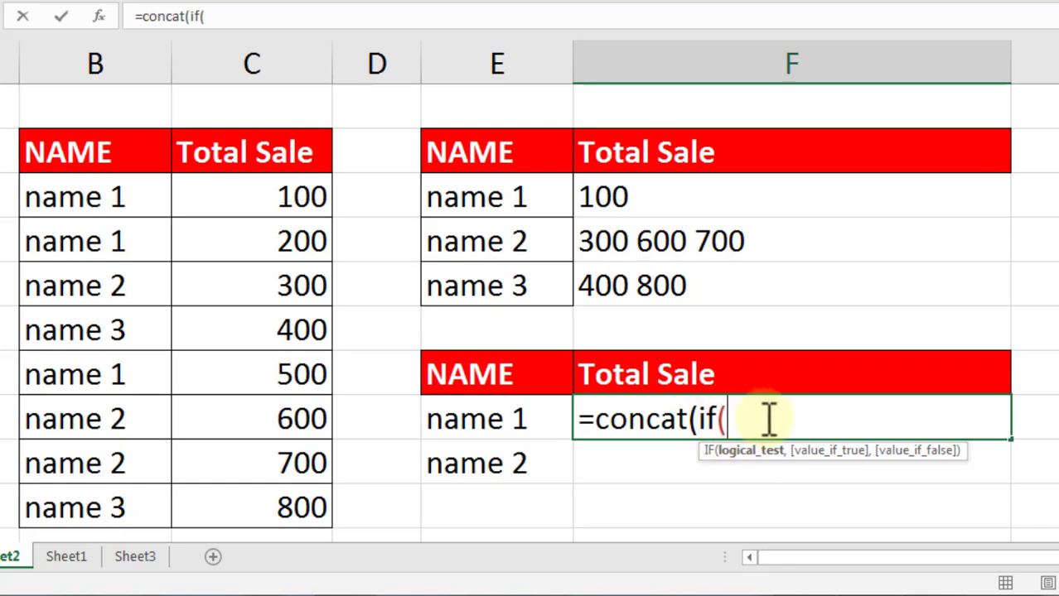
{"action": "left_click", "coordinate": [507, 420]}
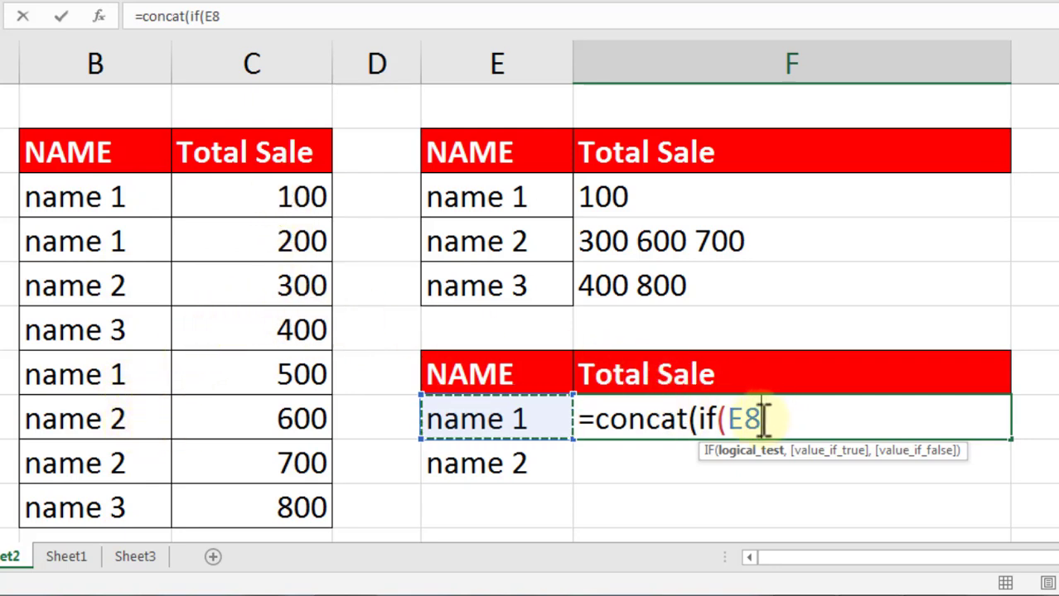
{"action": "type", "text": "="}
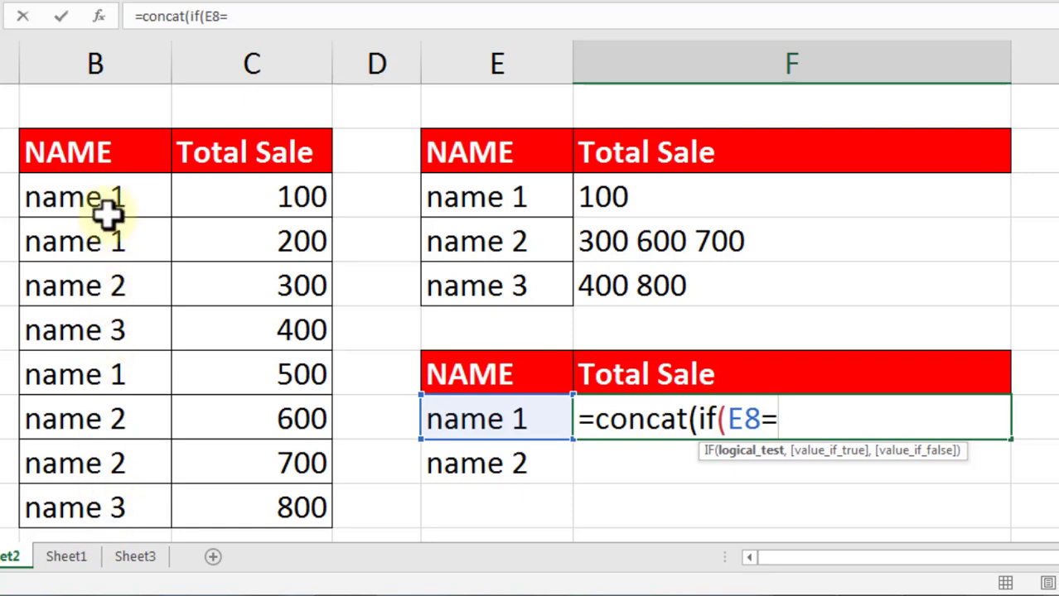
{"action": "left_click_drag", "start_coordinate": [113, 199], "coordinate": [95, 510]}
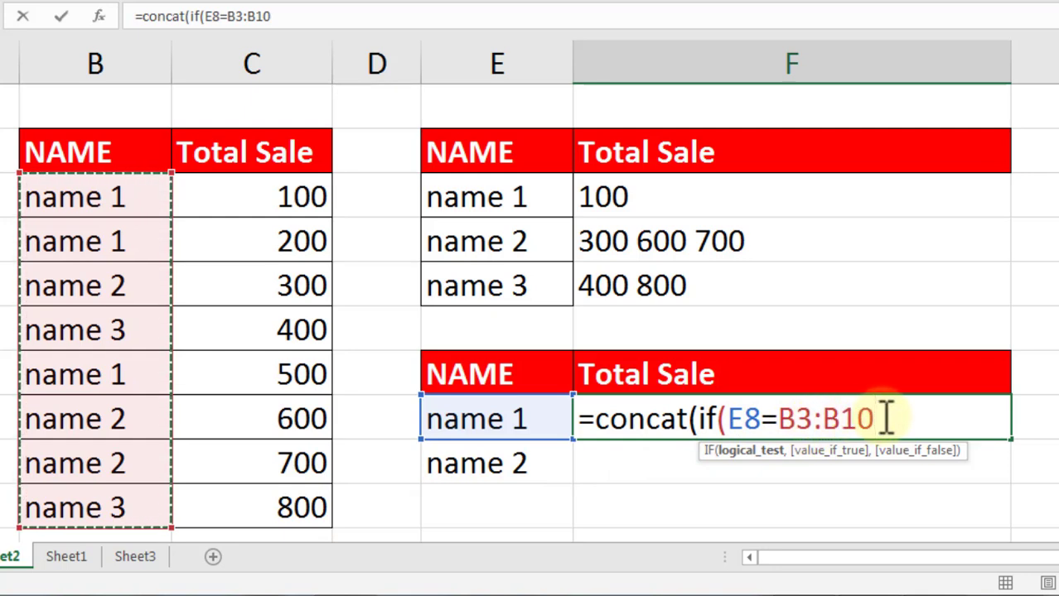
- Complete the F8 formula with C3:C10 as the true value and "" as the false value, and enter it as an array formula
{"action": "type", "text": ","}
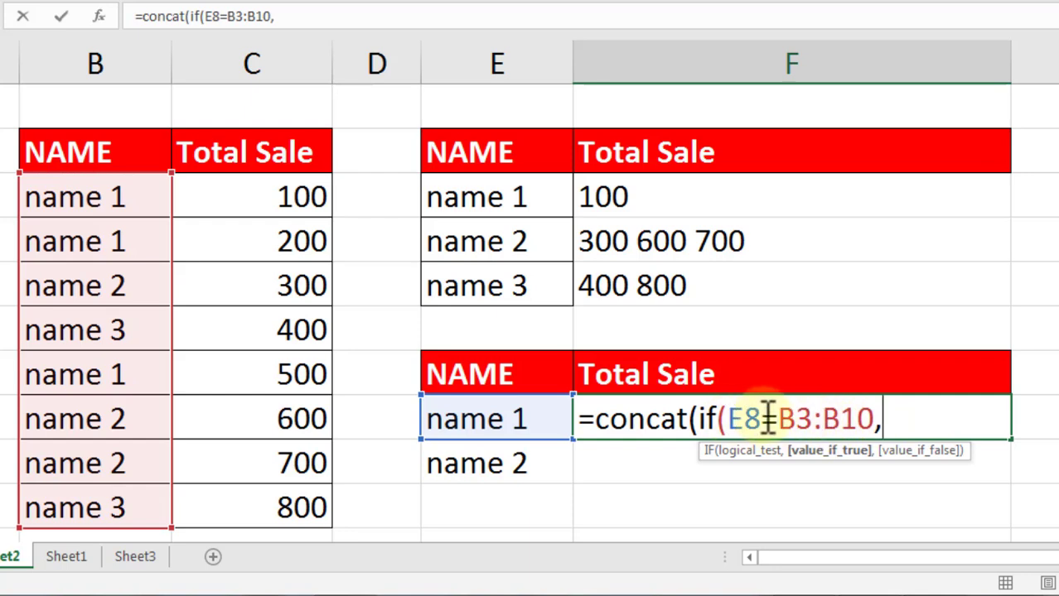
{"action": "left_click_drag", "start_coordinate": [784, 418], "coordinate": [884, 418]}
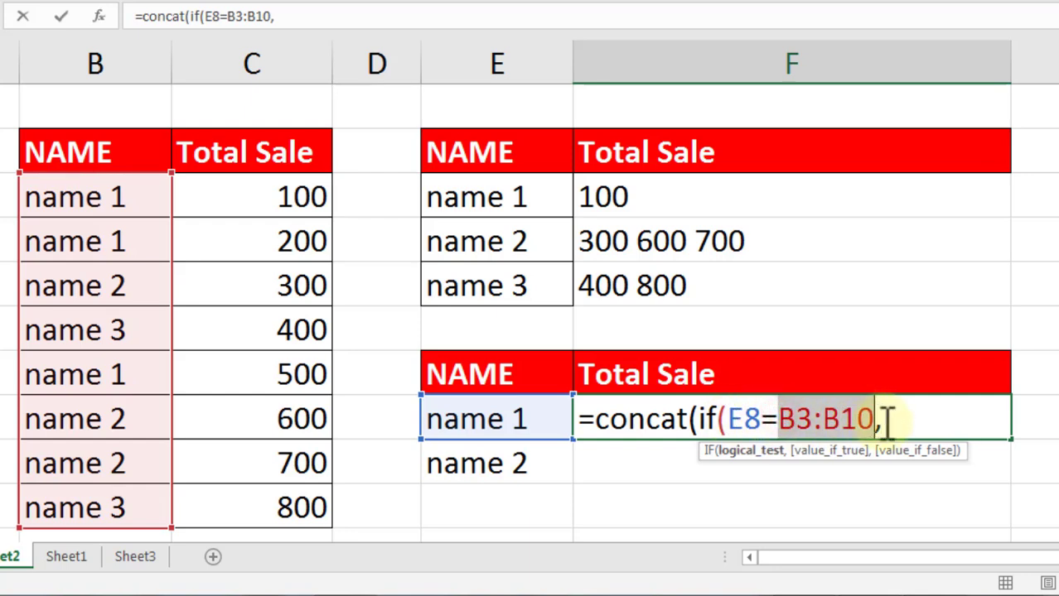
{"action": "left_click", "coordinate": [887, 418]}
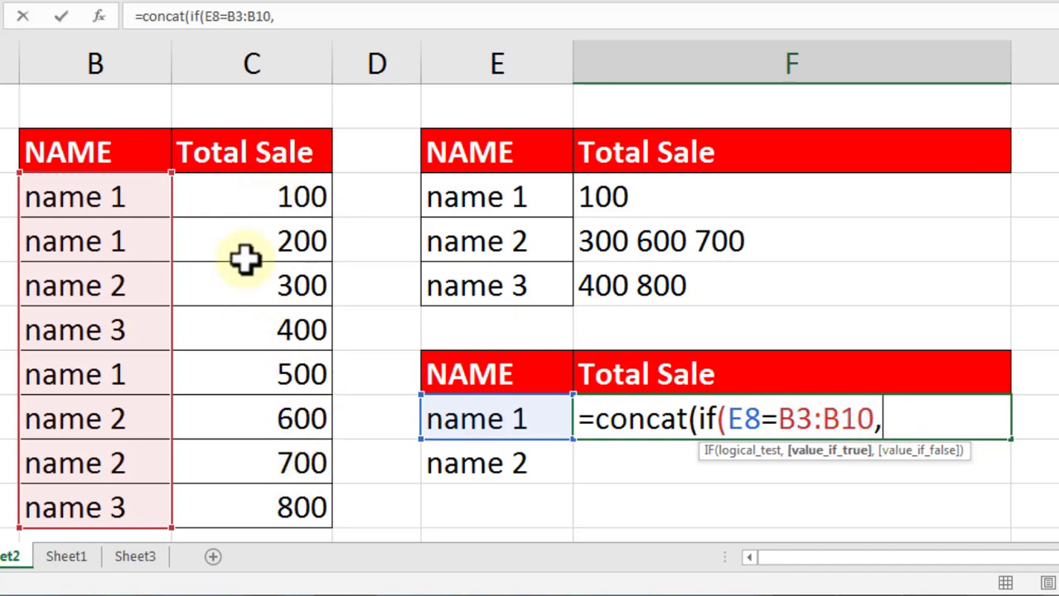
{"action": "left_click_drag", "start_coordinate": [225, 195], "coordinate": [279, 491]}
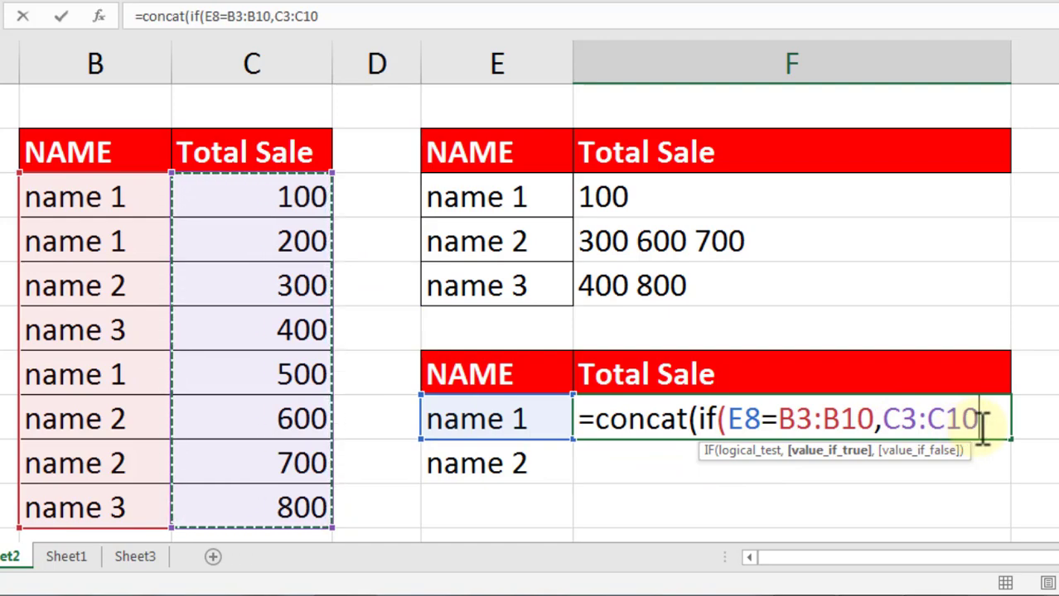
{"action": "type", "text": ",\""}
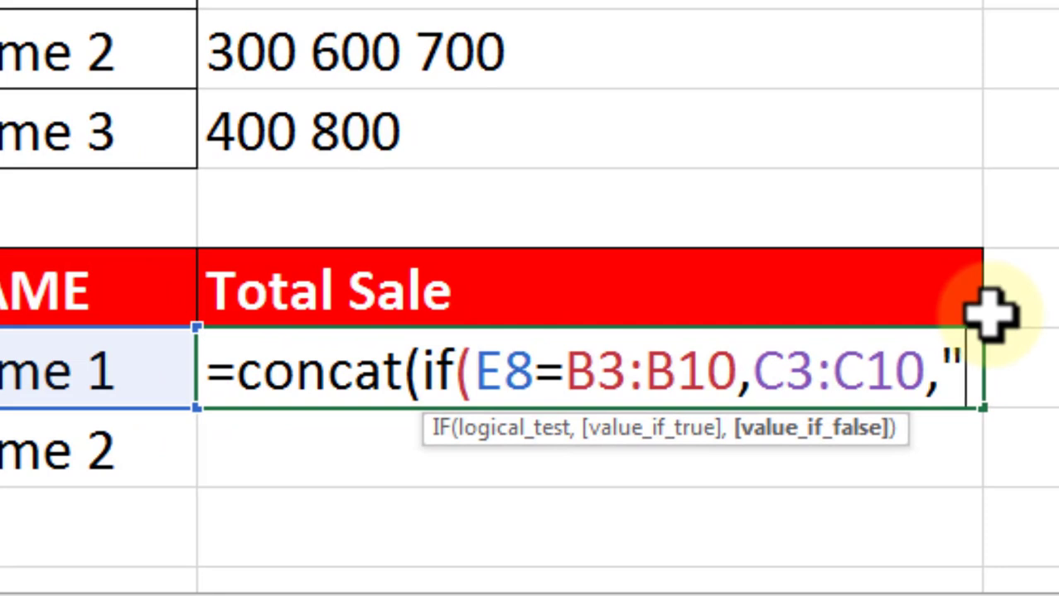
{"action": "type", "text": "\")"}
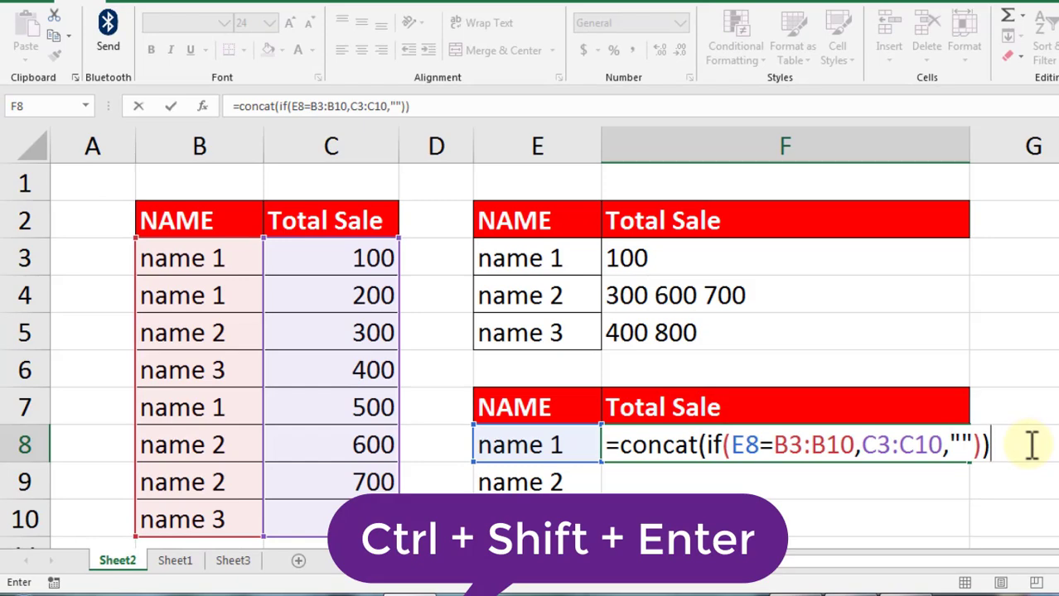
{"action": "key", "text": "ctrl+shift+Return"}
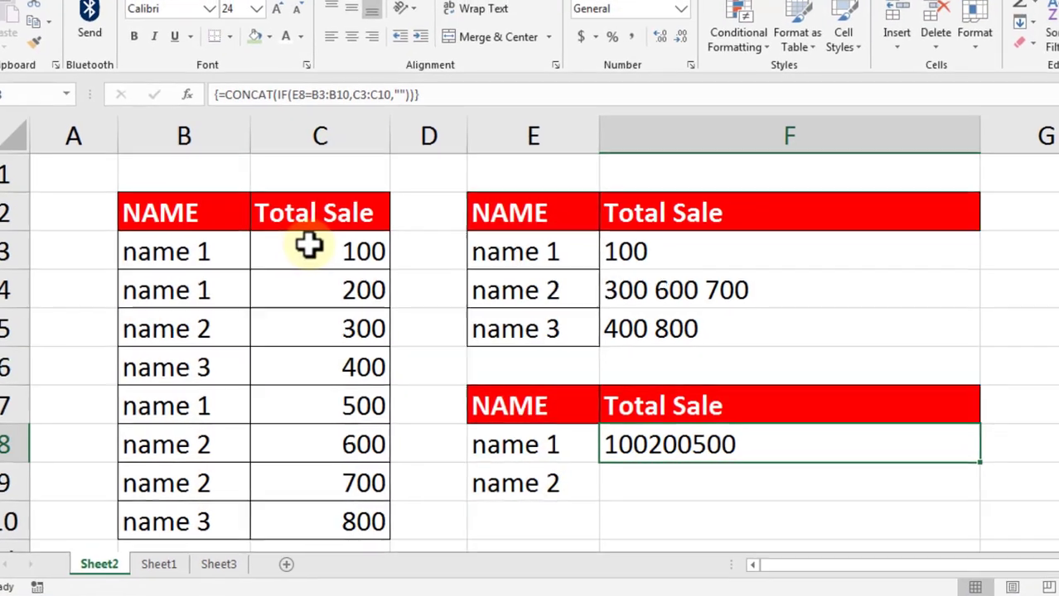
- Check the name 1 rows and their sales in the source table against the combined result in F8
{"action": "left_click", "coordinate": [320, 254]}
{"action": "left_click", "coordinate": [135, 271]}
{"action": "left_click", "coordinate": [315, 269]}
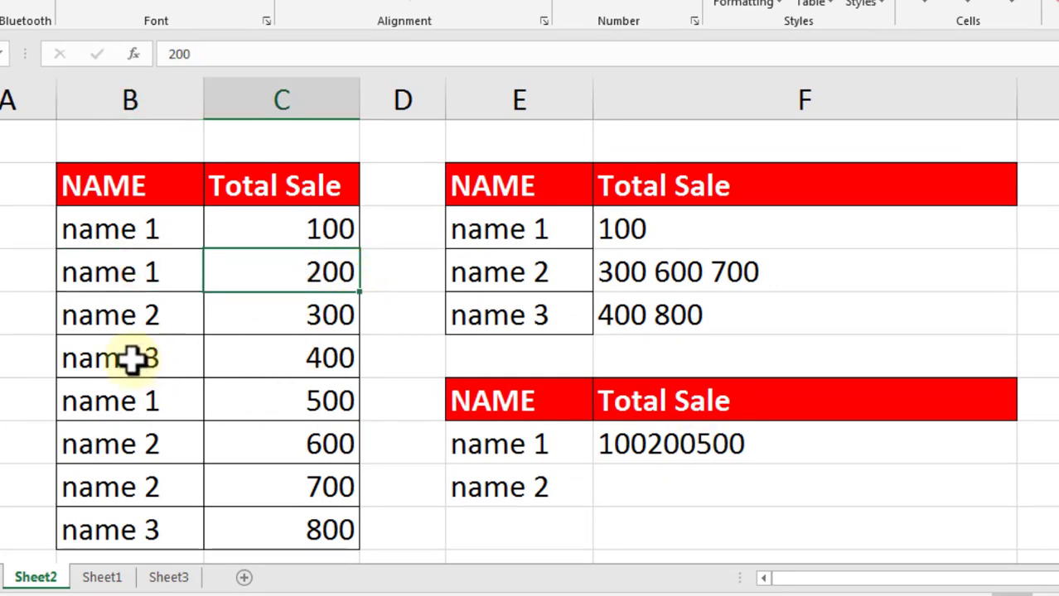
{"action": "left_click", "coordinate": [338, 402]}
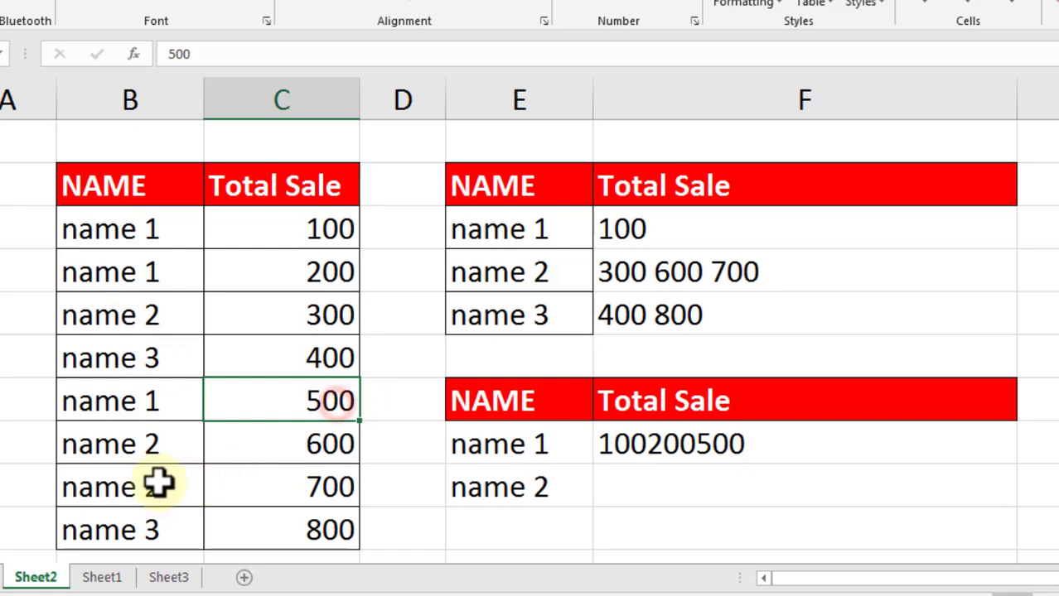
{"action": "mouse_move", "coordinate": [126, 232]}
{"action": "left_mouse_down"}
{"action": "mouse_move", "coordinate": [142, 303]}
{"action": "mouse_move", "coordinate": [311, 333]}
{"action": "mouse_move", "coordinate": [316, 402]}
{"action": "left_mouse_up"}
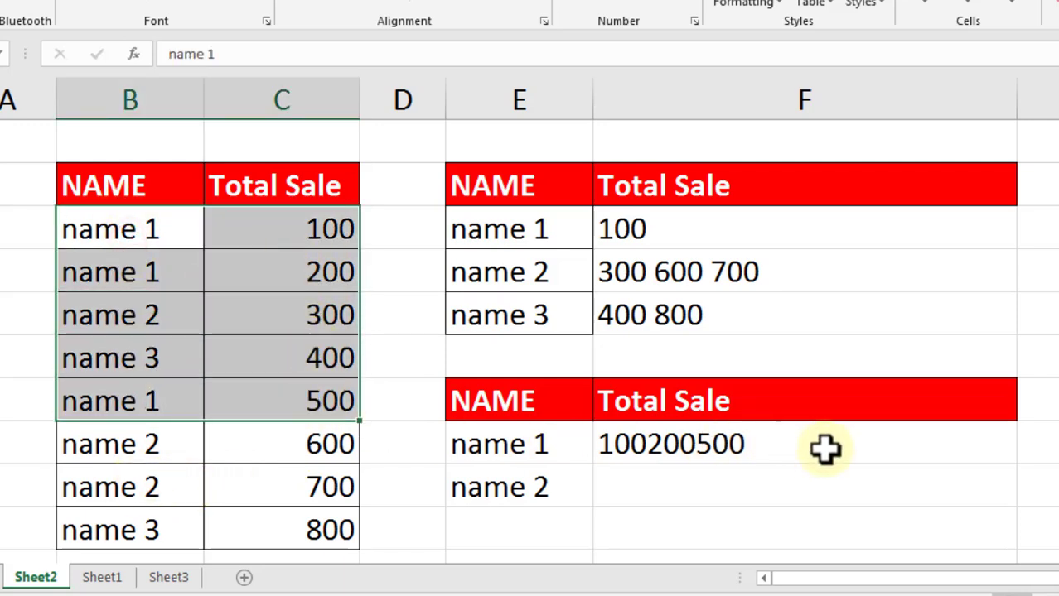
- Append &" " with two spaces after C3:C10 in the F8 formula and re-enter it as an array formula
{"action": "left_click", "coordinate": [643, 448]}
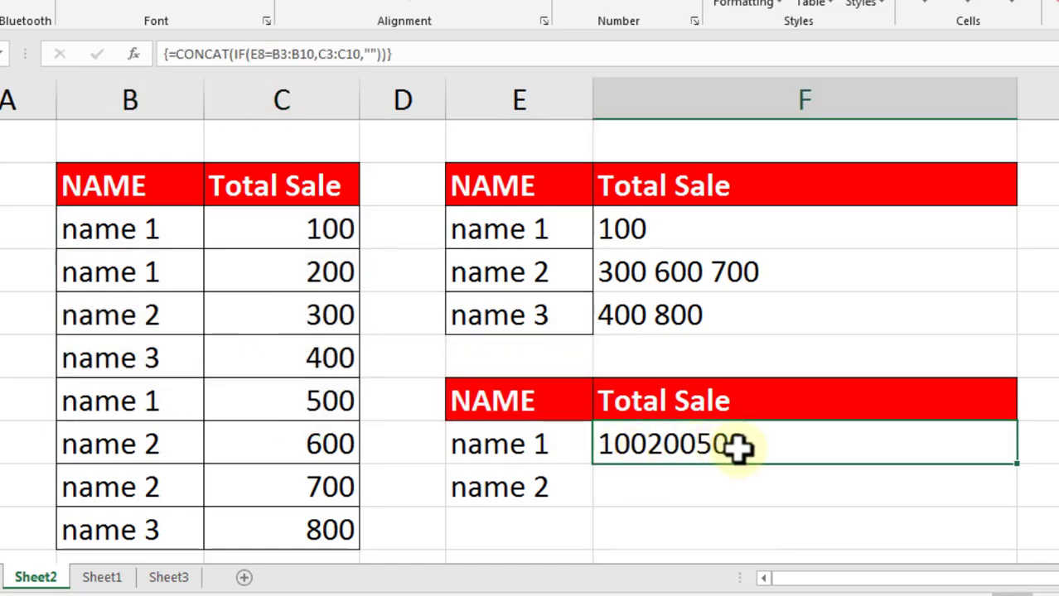
{"action": "key", "text": "F2"}
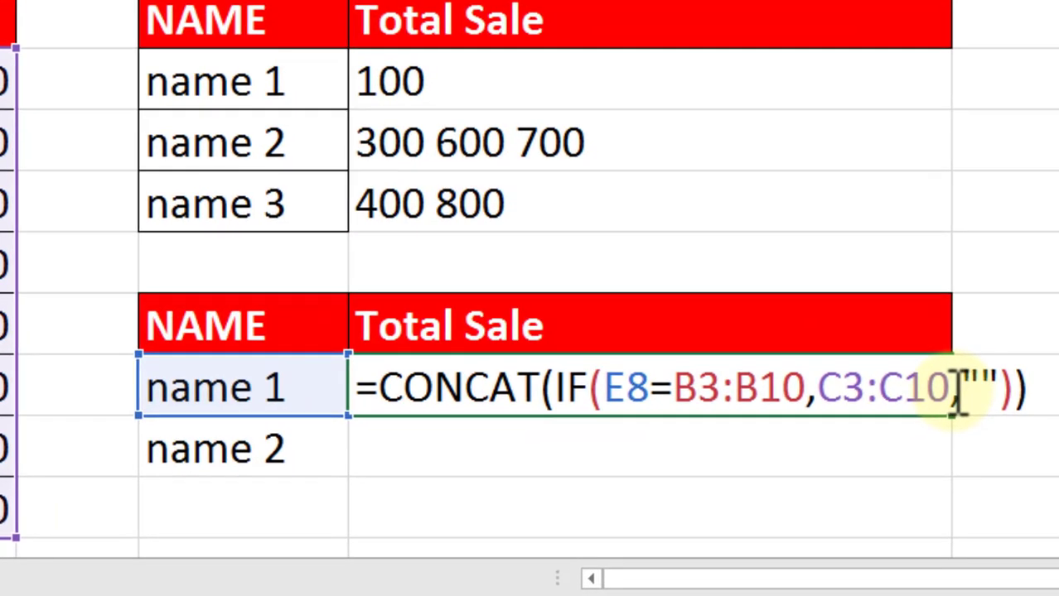
{"action": "left_click", "coordinate": [986, 451]}
{"action": "left_click", "coordinate": [957, 396]}
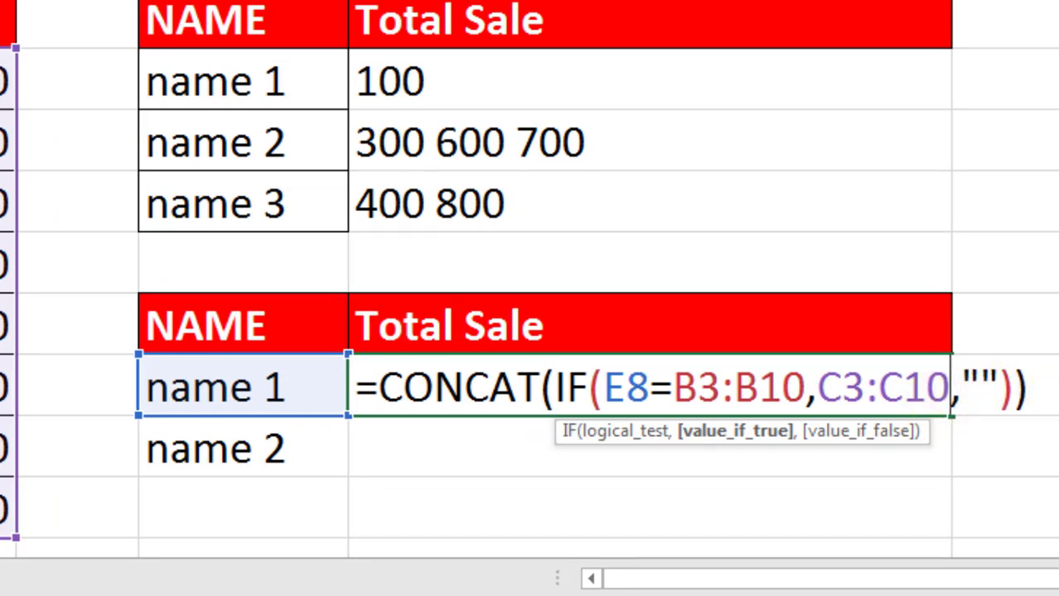
{"action": "type", "text": "&"}
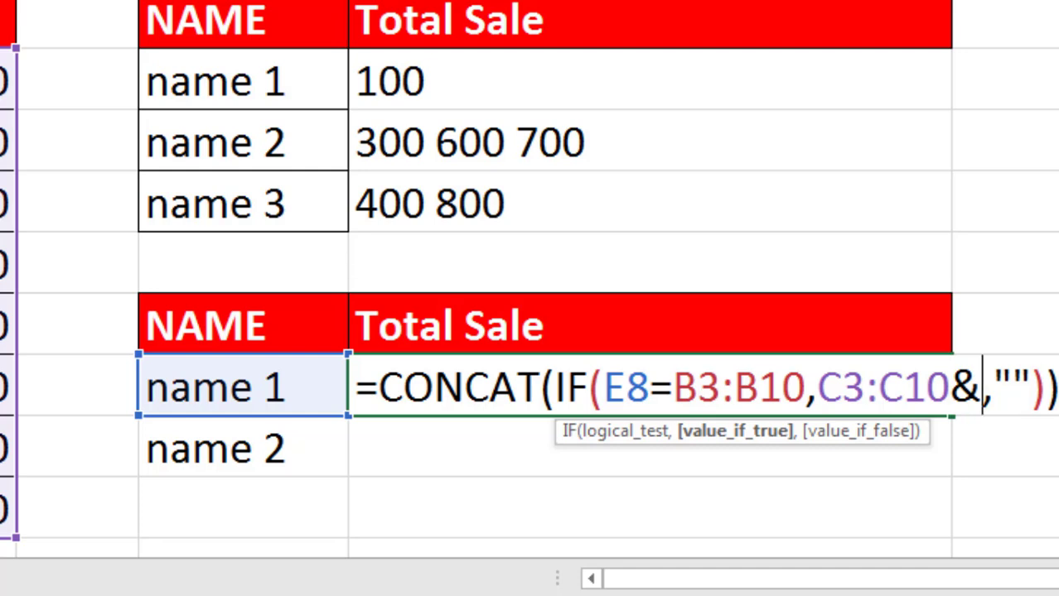
{"action": "type", "text": "\""}
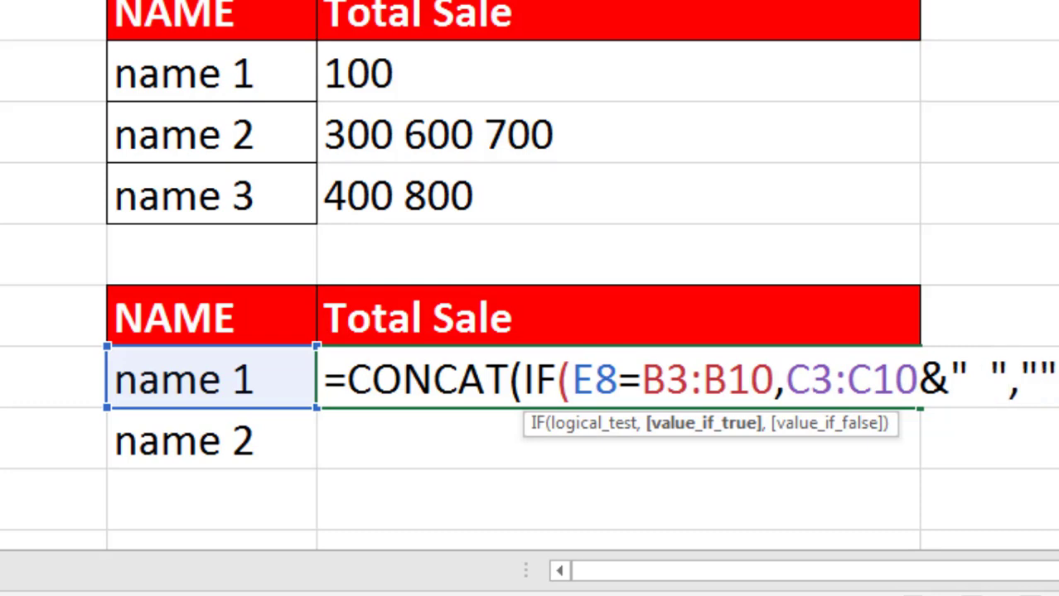
{"action": "key", "text": "ctrl+shift+Return"}
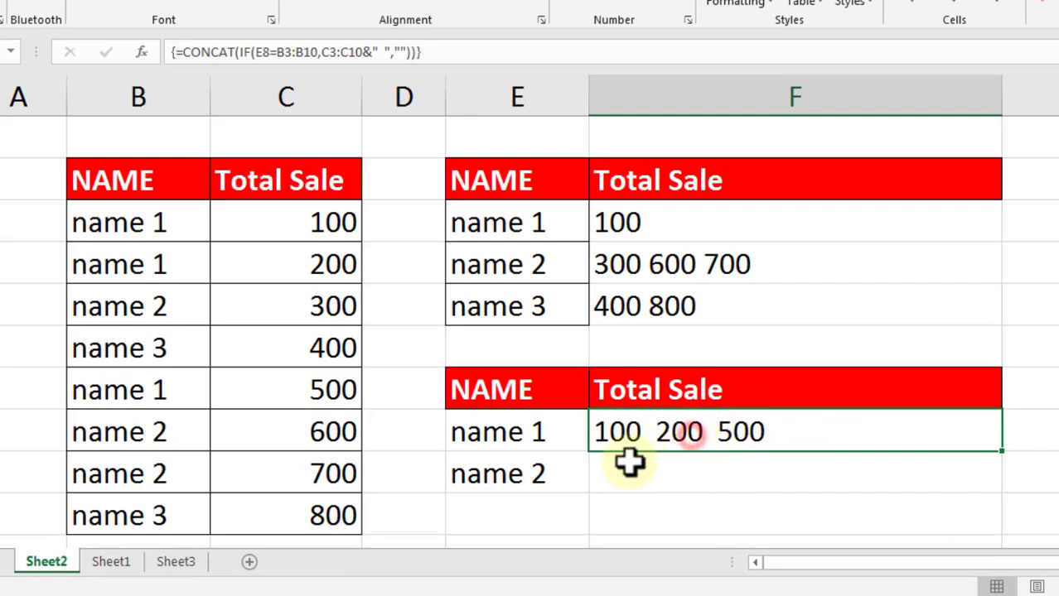
- Fill the F8 array formula with its relative ranges down to F9
{"action": "left_click_drag", "start_coordinate": [1004, 451], "coordinate": [993, 480]}
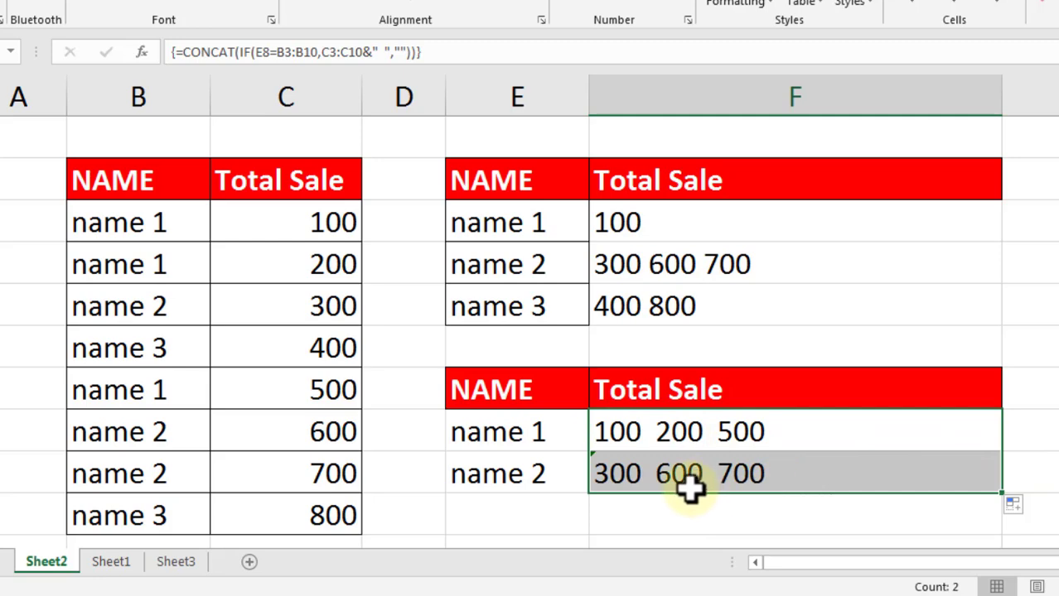
{"action": "left_click", "coordinate": [666, 433]}
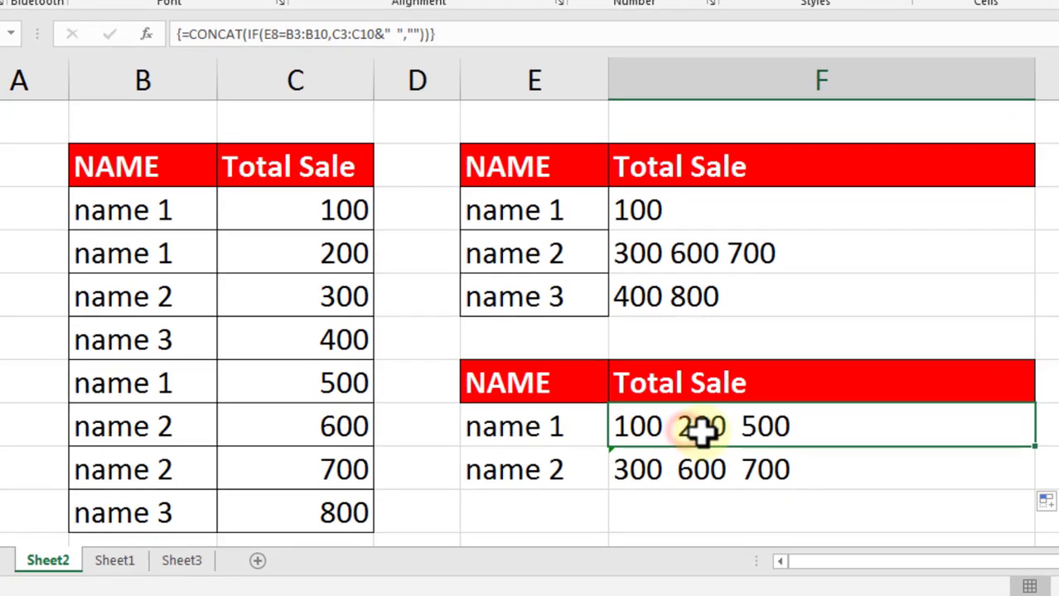
- Compare the name and sales ranges referenced in the F8 formula with those in the copied F9 formula
{"action": "left_click_drag", "start_coordinate": [702, 465], "coordinate": [709, 426]}
{"action": "double_click", "coordinate": [709, 426]}
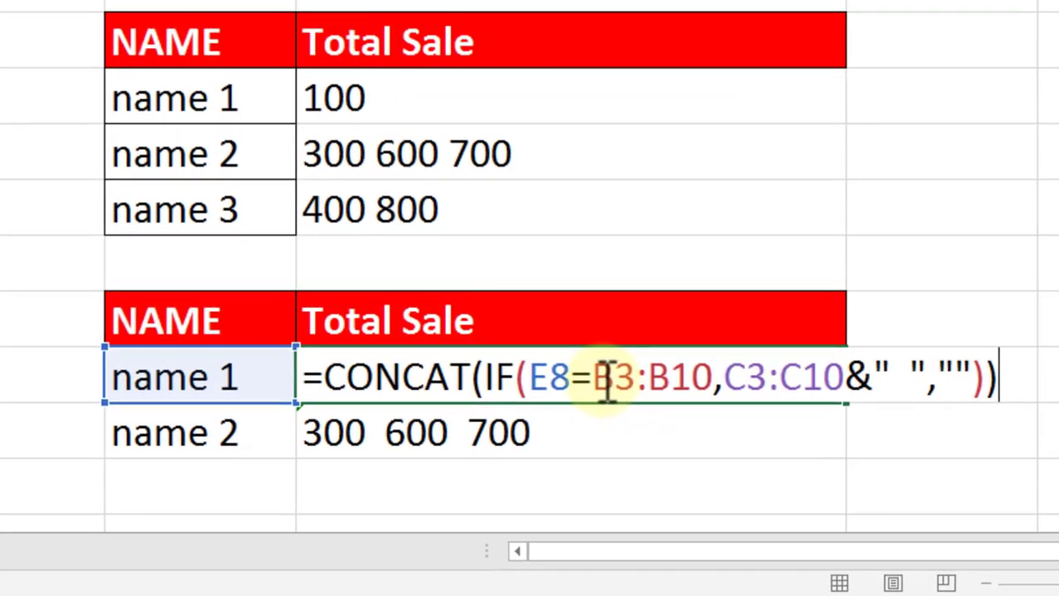
{"action": "left_click_drag", "start_coordinate": [832, 424], "coordinate": [928, 429]}
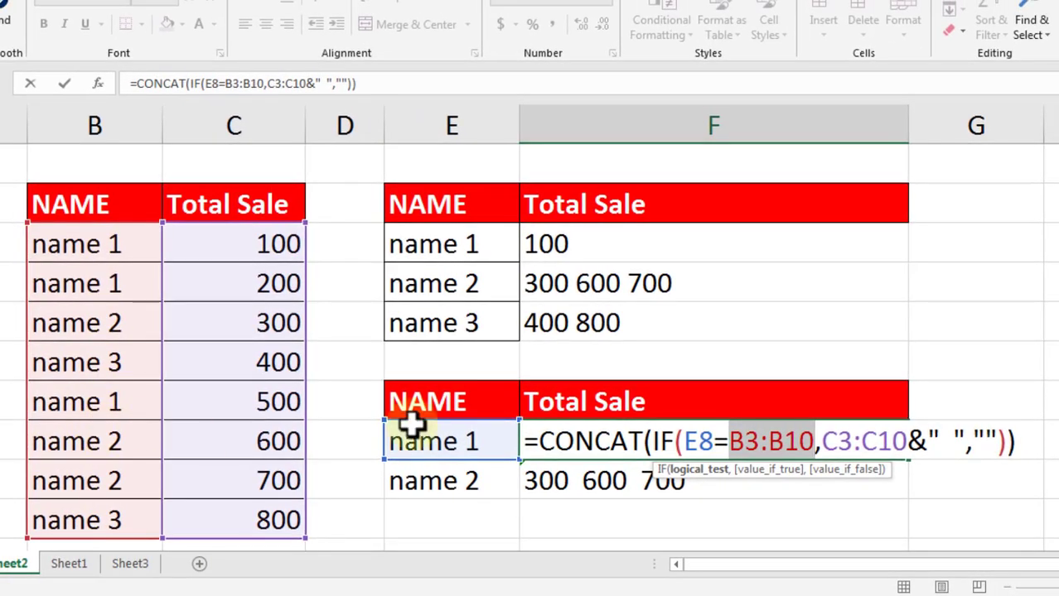
{"action": "left_click", "coordinate": [633, 487]}
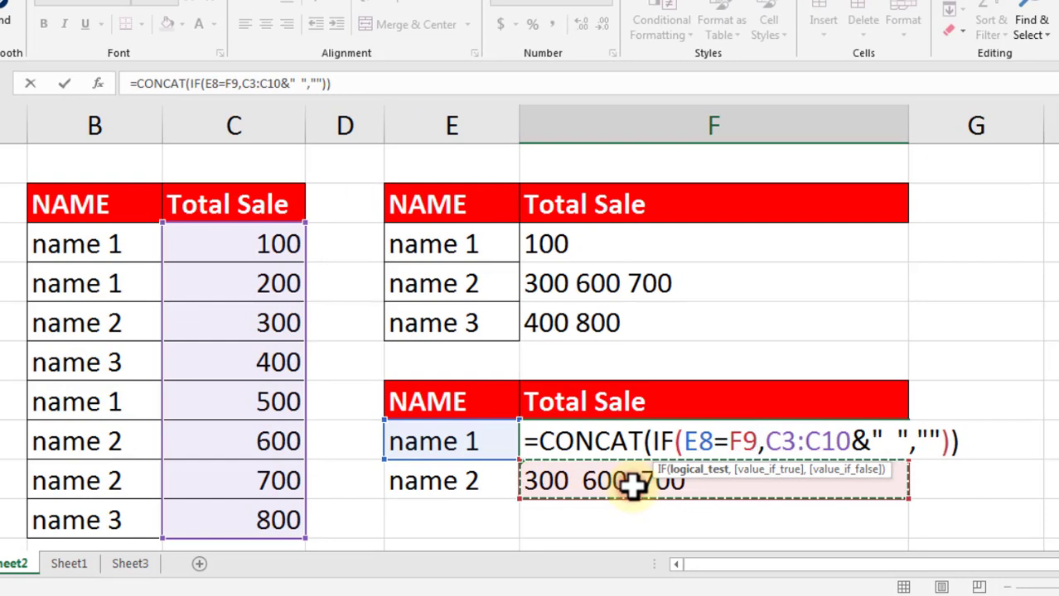
{"action": "key", "text": "Escape"}
{"action": "left_click", "coordinate": [634, 486]}
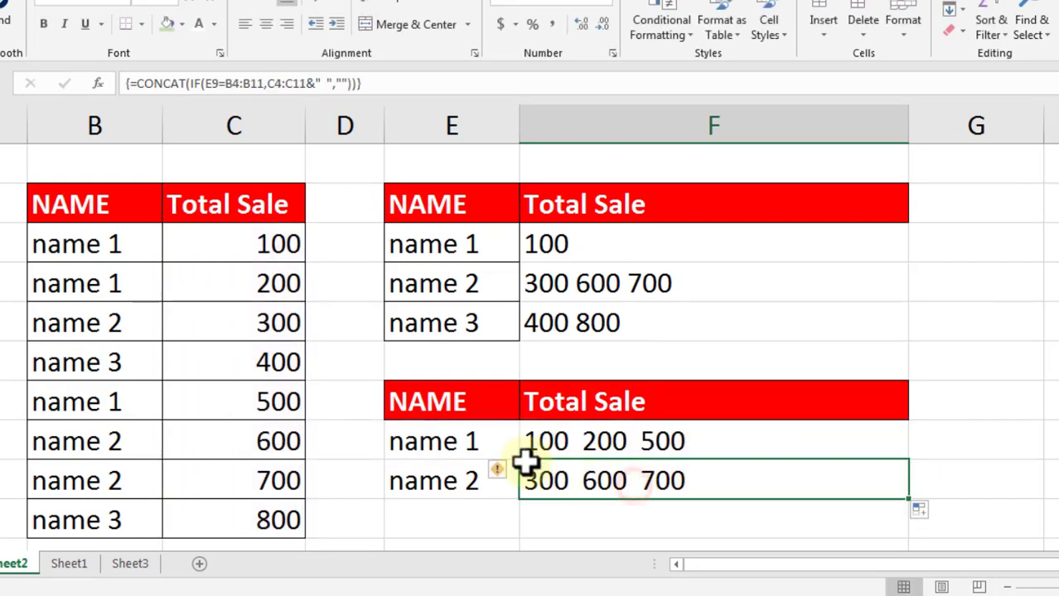
{"action": "key", "text": "F2"}
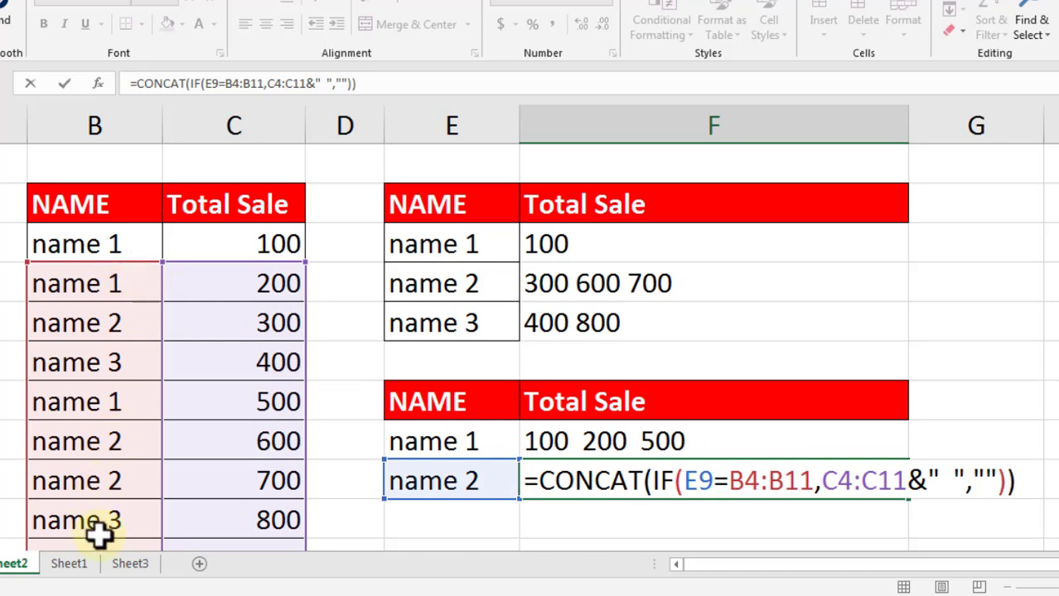
{"action": "scroll", "coordinate": [96, 534], "scroll_direction": "down", "scroll_amount": 1}
{"action": "scroll", "coordinate": [106, 451], "scroll_direction": "up", "scroll_amount": 1}
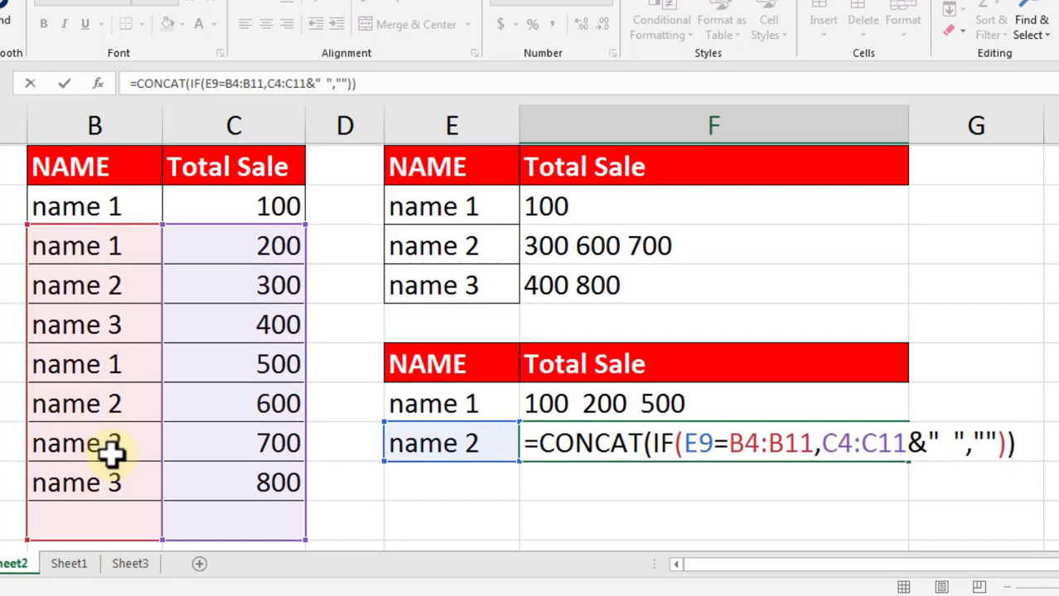
{"action": "left_click_drag", "start_coordinate": [731, 481], "coordinate": [810, 481]}
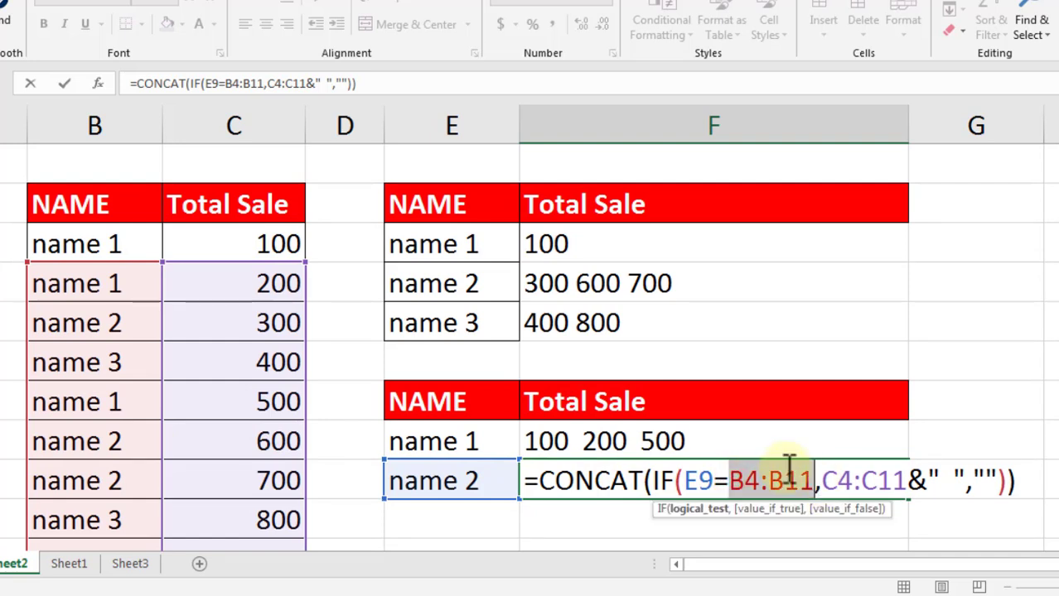
{"action": "key", "text": "ctrl+shift+Return"}
- Make the F8 formula's ranges absolute as $B$3:$B$10 and $C$3:$C$10, and re-enter it as an array formula
{"action": "left_click", "coordinate": [610, 440]}
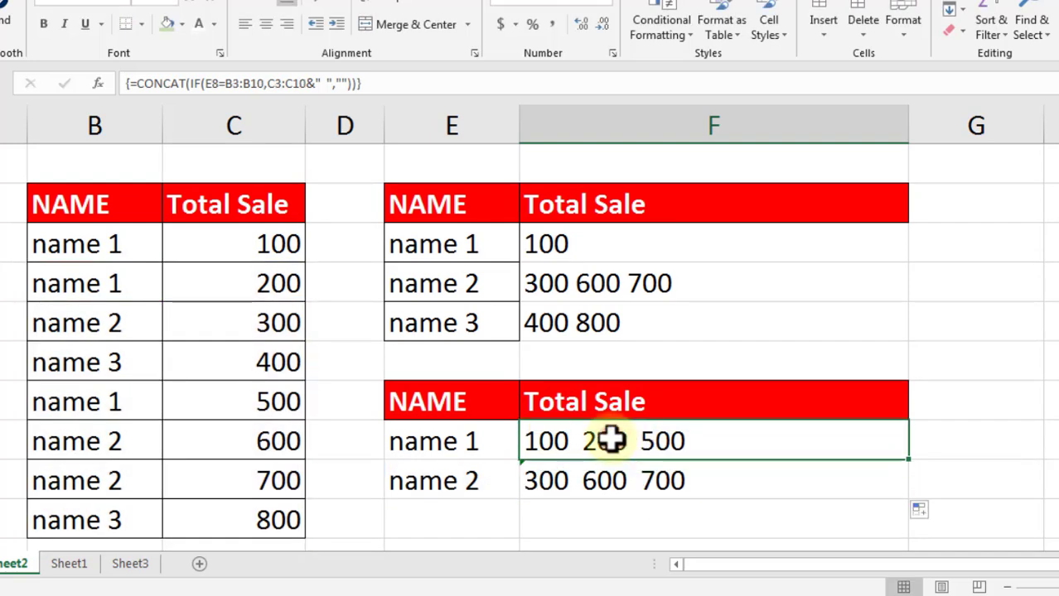
{"action": "double_click", "coordinate": [611, 441]}
{"action": "left_click_drag", "start_coordinate": [738, 451], "coordinate": [815, 452]}
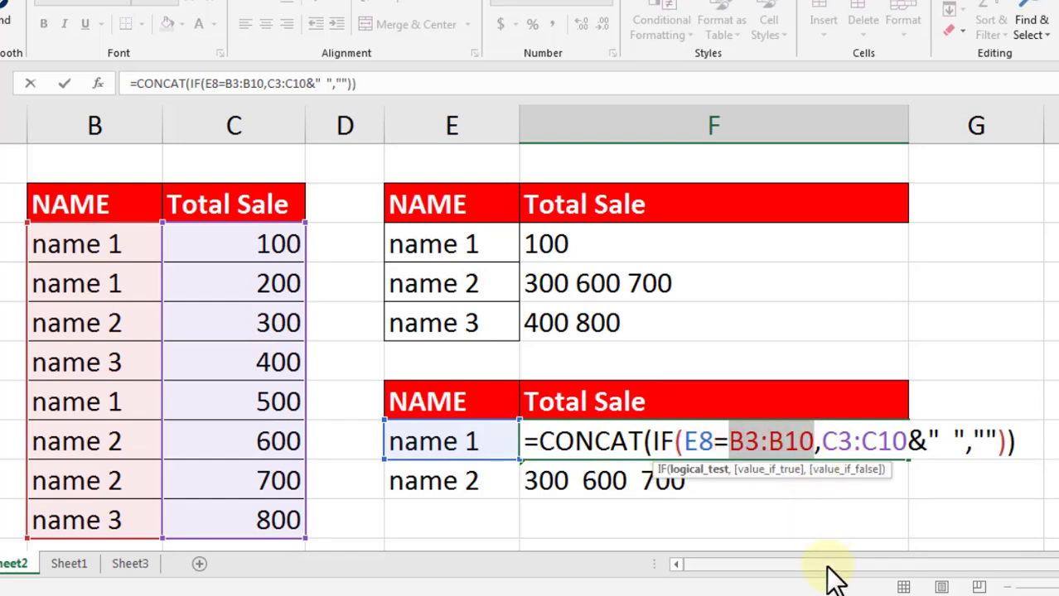
{"action": "key", "text": "F4"}
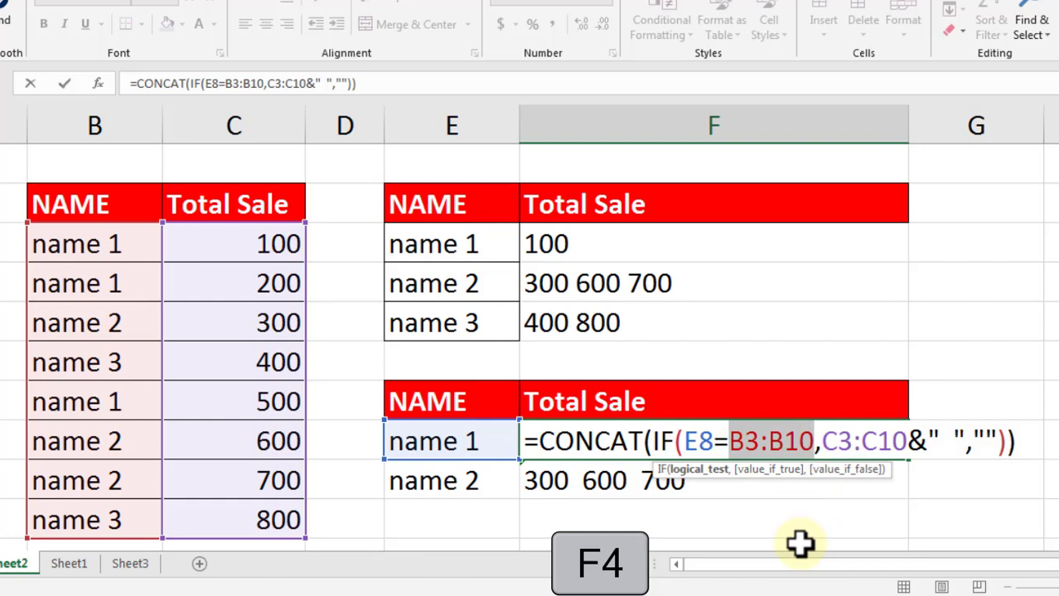
{"action": "left_click_drag", "start_coordinate": [883, 441], "coordinate": [963, 441]}
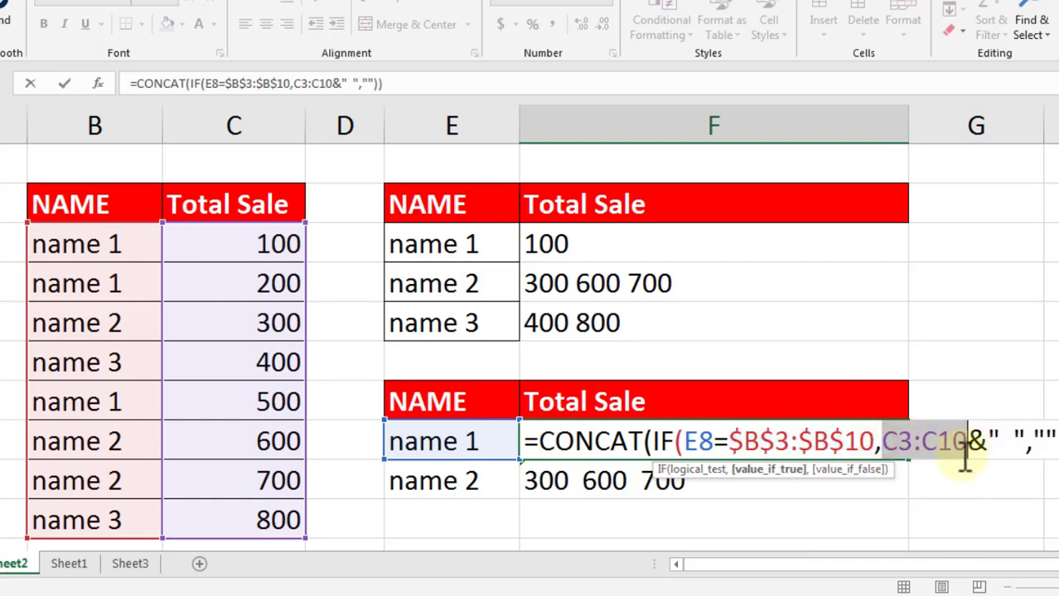
{"action": "key", "text": "F4"}
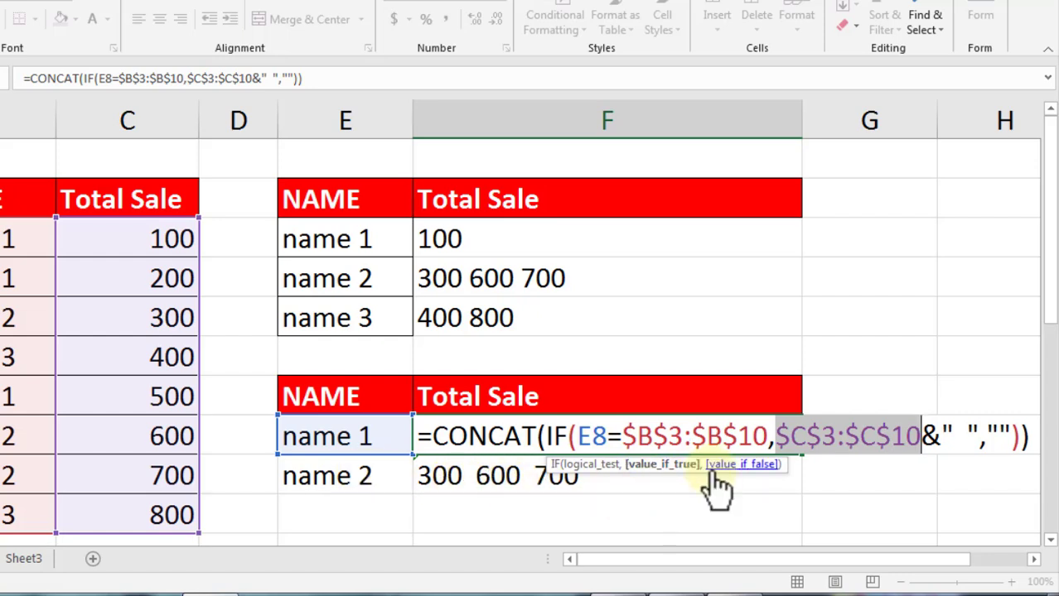
{"action": "key", "text": "ctrl+shift+Return"}
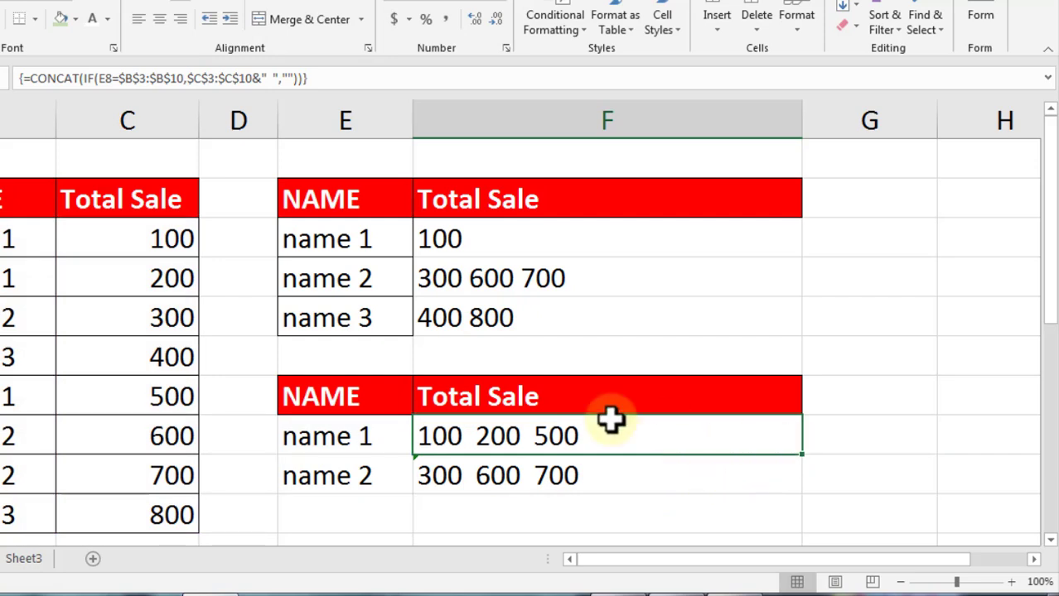
- Copy the F8 array formula with absolute ranges down into F9 for name 2
{"action": "left_click", "coordinate": [550, 428]}
{"action": "left_click_drag", "start_coordinate": [803, 460], "coordinate": [806, 489]}
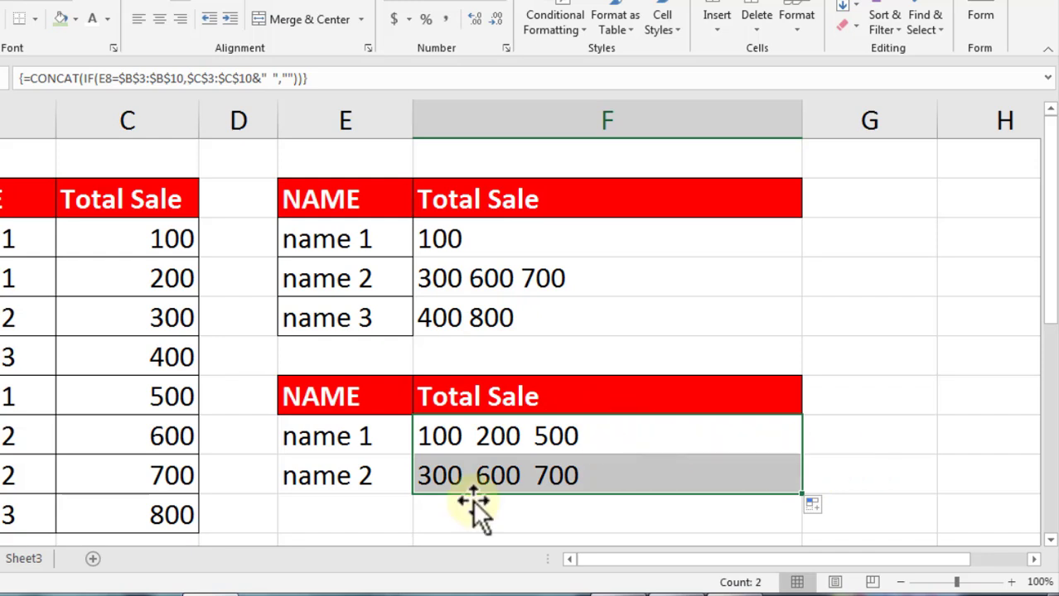
{"action": "left_click", "coordinate": [332, 517]}
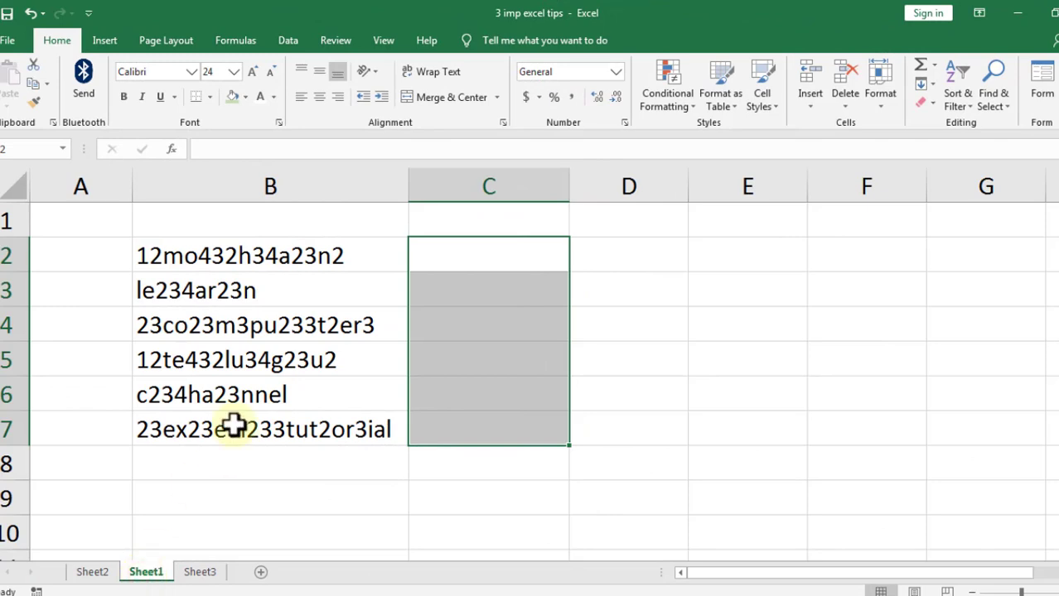
- Examine the mixed letter-and-digit strings in B2:B7 of Sheet1 and the empty cells beside them
{"action": "left_click", "coordinate": [439, 357]}
{"action": "left_click", "coordinate": [444, 260]}
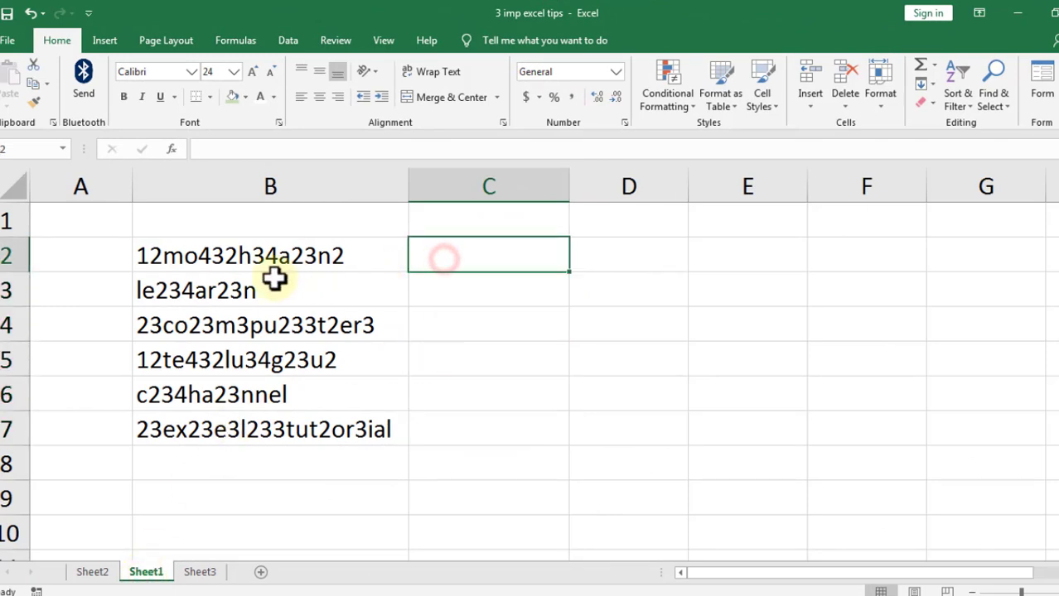
{"action": "left_click_drag", "start_coordinate": [178, 258], "coordinate": [181, 433]}
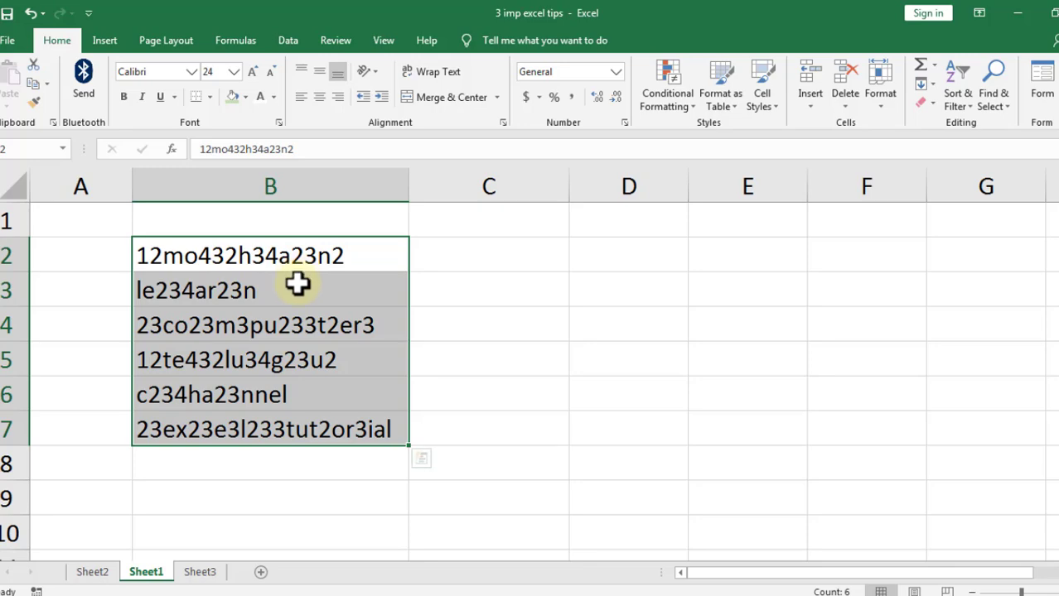
{"action": "left_click", "coordinate": [231, 265]}
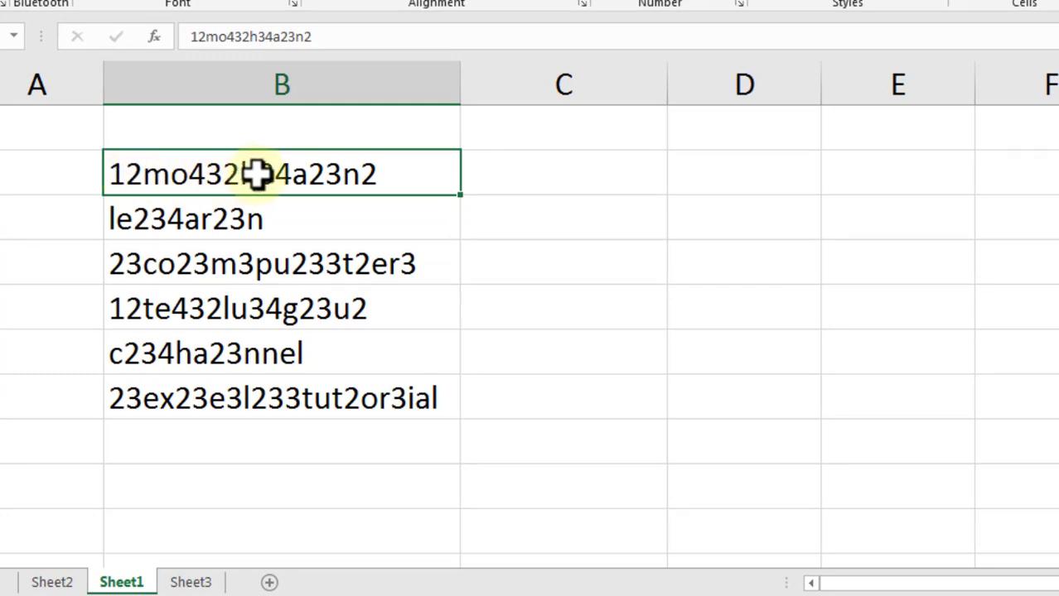
{"action": "left_click", "coordinate": [547, 179]}
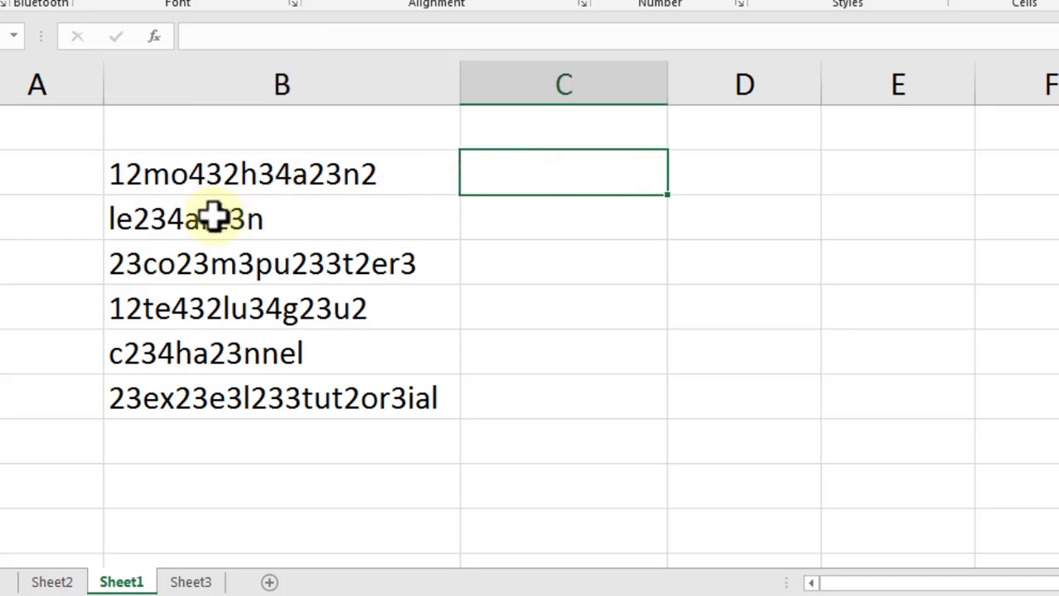
{"action": "left_click", "coordinate": [124, 182]}
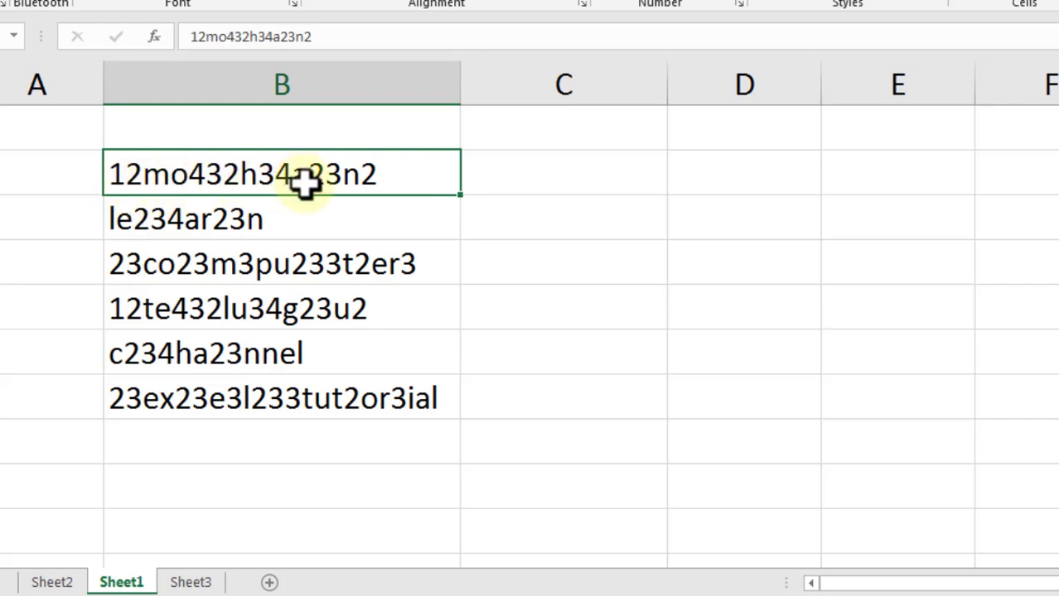
- Enter only the letters of the B2 string, without its digits, in C2 as the example value
{"action": "left_click", "coordinate": [540, 172]}
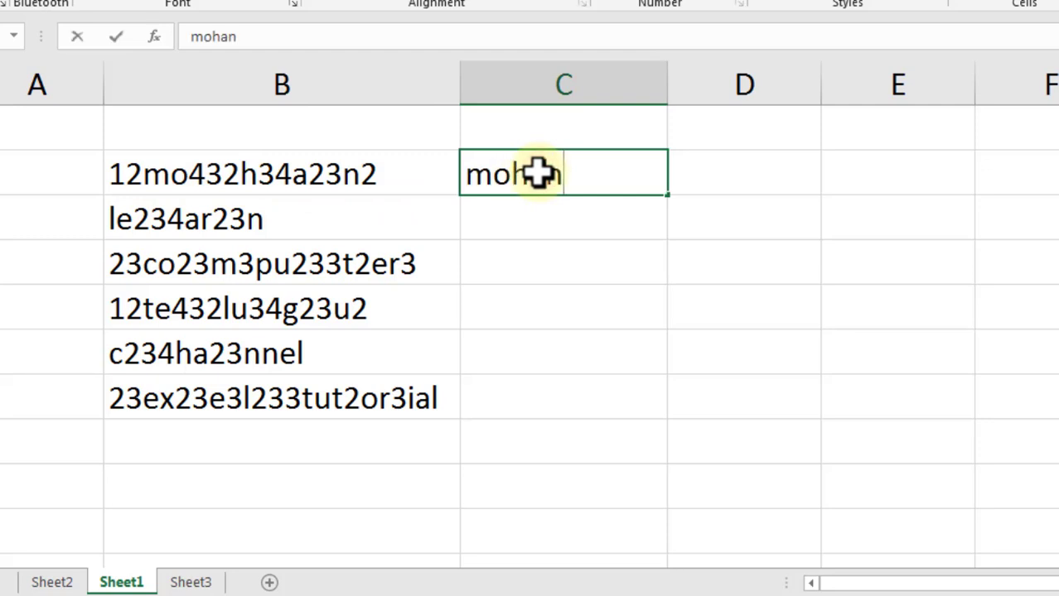
{"action": "type", "text": "mohan"}
{"action": "key", "text": "Return"}
{"action": "left_click", "coordinate": [274, 174]}
{"action": "left_click", "coordinate": [540, 174]}
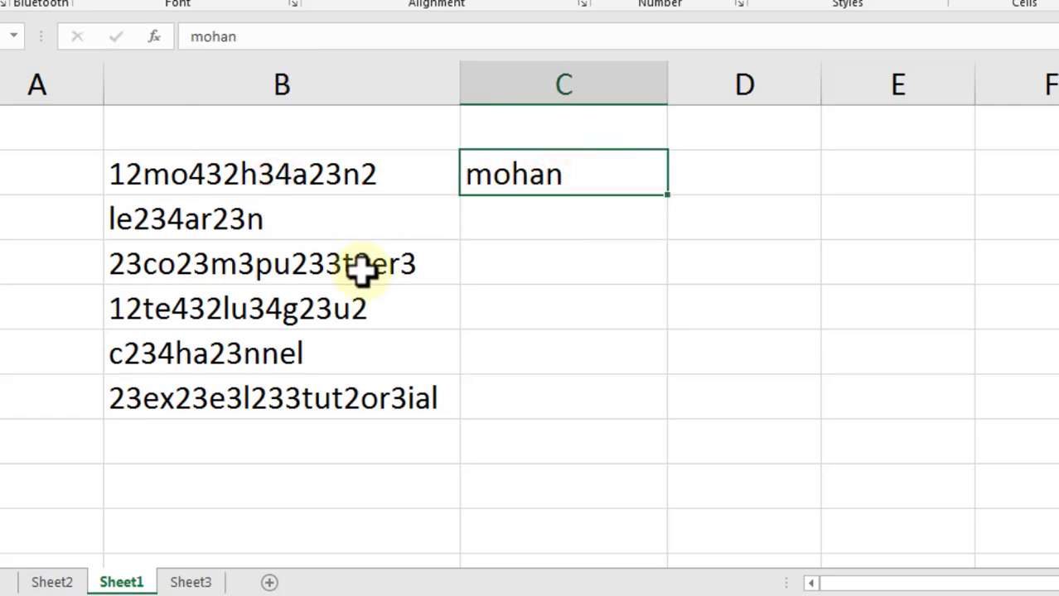
- Use Flash Fill from the C2 example to extract the letters of B3:B7 into C3:C7
{"action": "left_click_drag", "start_coordinate": [227, 218], "coordinate": [227, 384]}
{"action": "left_click_drag", "start_coordinate": [541, 201], "coordinate": [544, 393]}
{"action": "left_click", "coordinate": [551, 187]}
{"action": "left_click", "coordinate": [548, 189]}
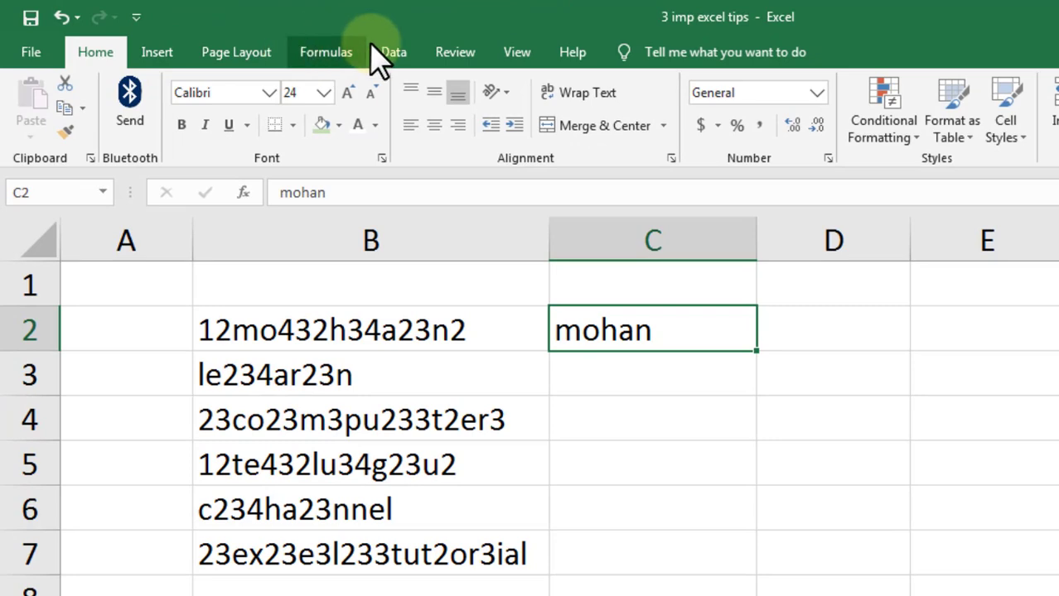
{"action": "left_click", "coordinate": [389, 54]}
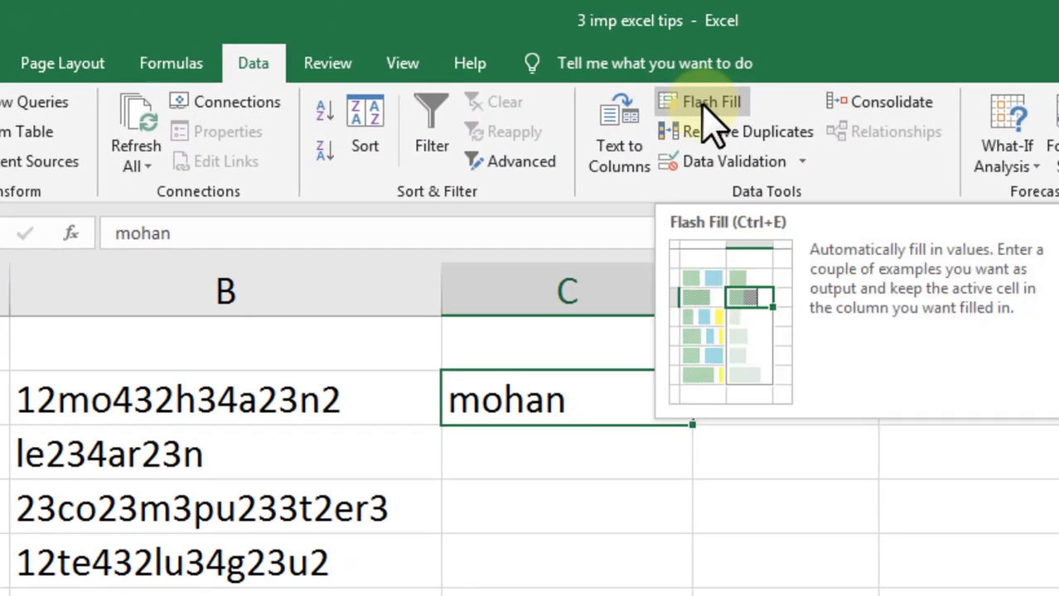
{"action": "left_click", "coordinate": [702, 103]}
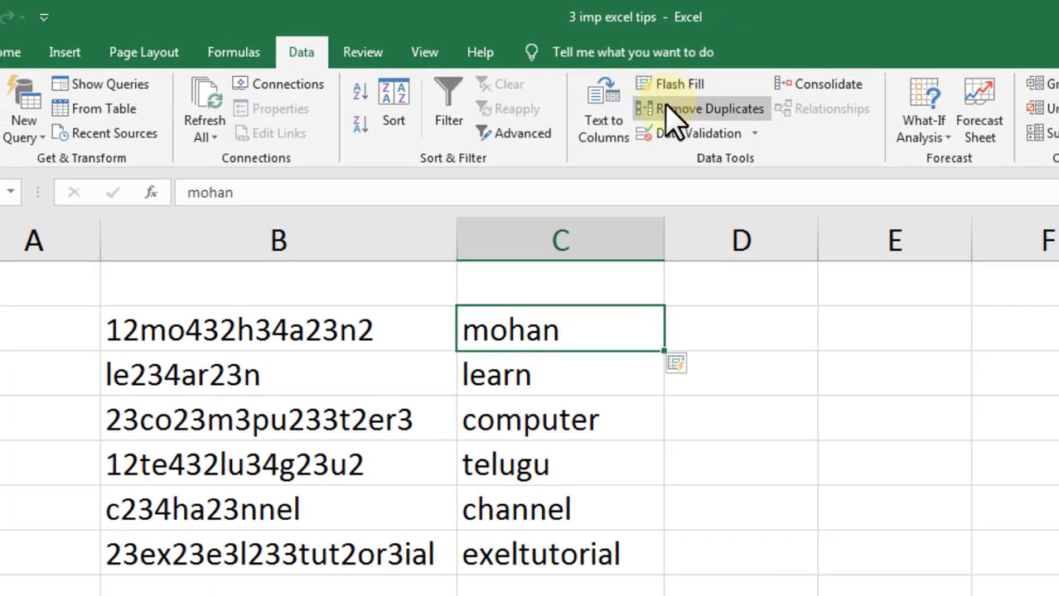
- Check the extracted words in column C against the original strings in column B
{"action": "left_click_drag", "start_coordinate": [206, 363], "coordinate": [189, 562]}
{"action": "left_click_drag", "start_coordinate": [576, 352], "coordinate": [600, 557]}
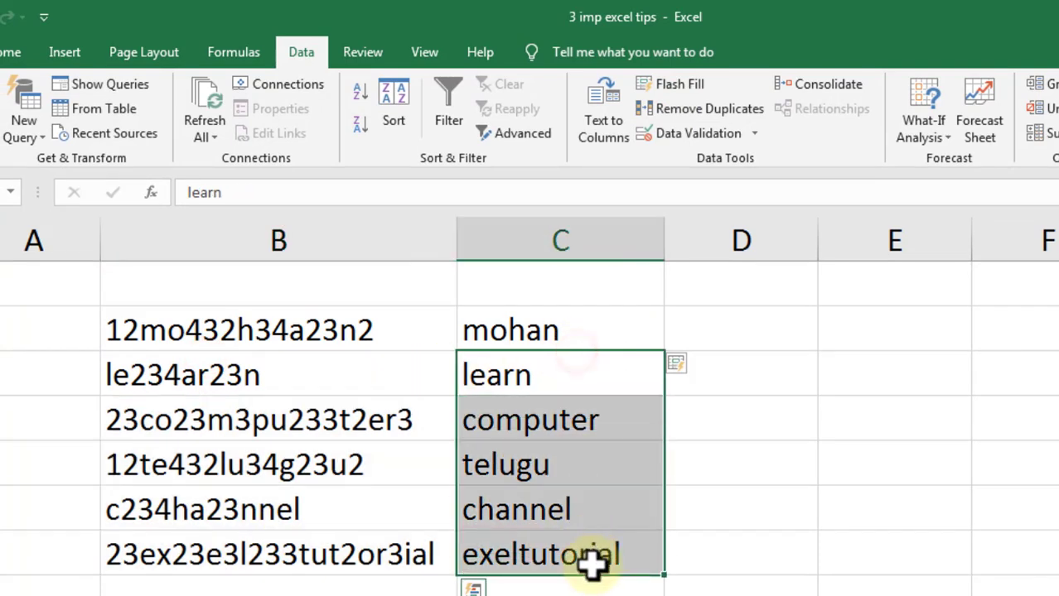
{"action": "left_click", "coordinate": [735, 520]}
{"action": "left_click", "coordinate": [621, 419]}
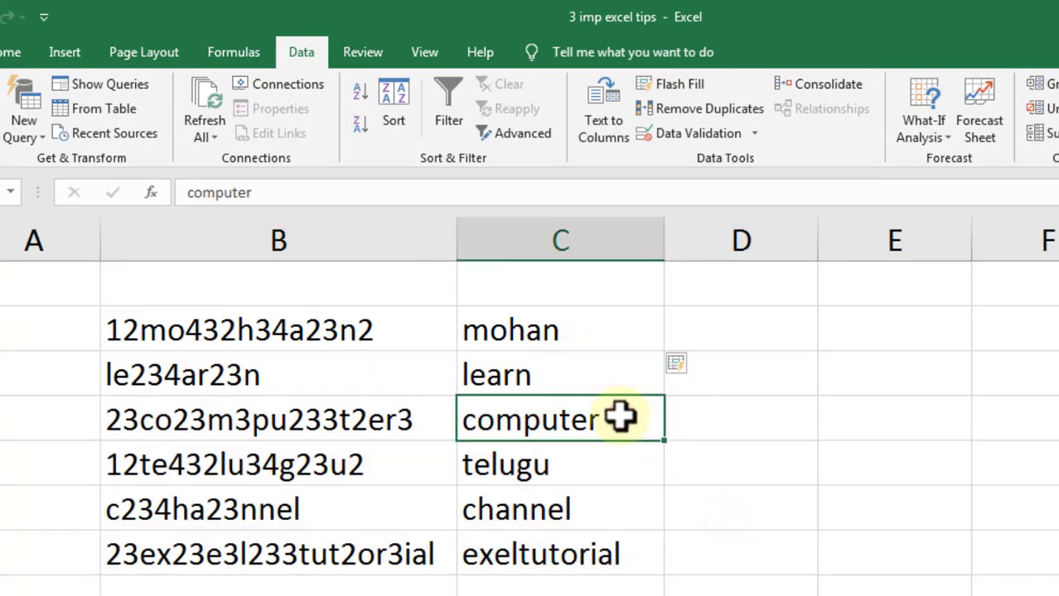
{"action": "left_click_drag", "start_coordinate": [563, 332], "coordinate": [574, 550]}
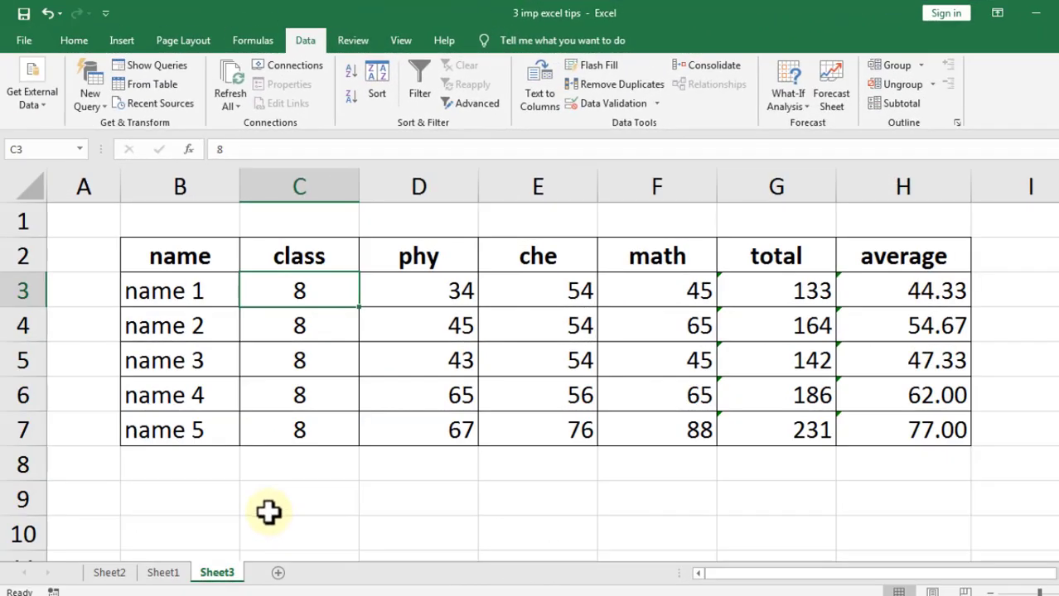
- Examine the marks table in B2:H7 of Sheet3, including its headers, names, subject marks, totals and averages
{"action": "left_click", "coordinate": [271, 507]}
{"action": "left_click_drag", "start_coordinate": [180, 257], "coordinate": [1005, 455]}
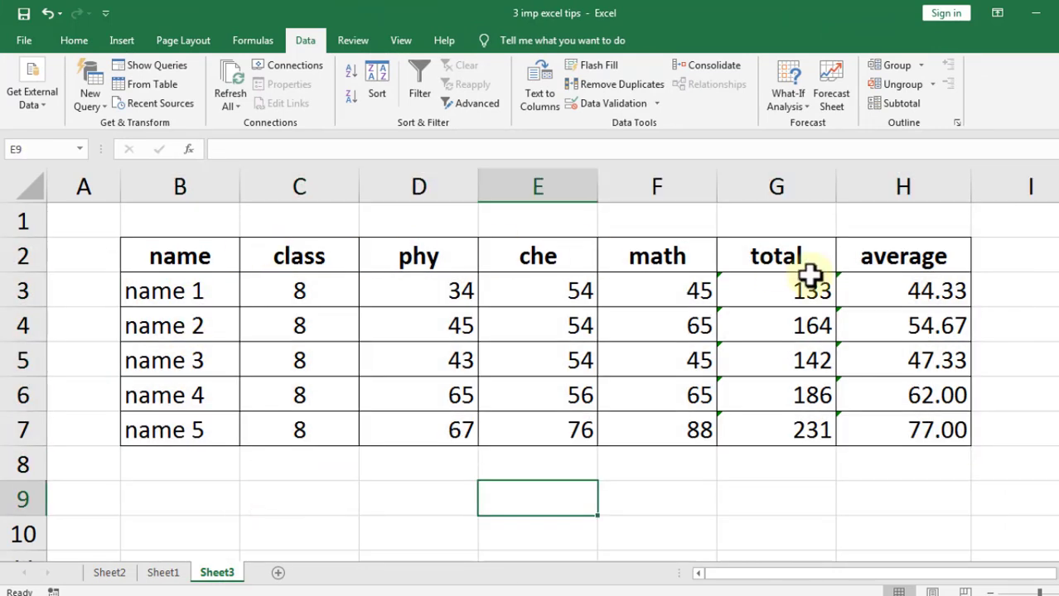
{"action": "left_click_drag", "start_coordinate": [166, 257], "coordinate": [855, 260]}
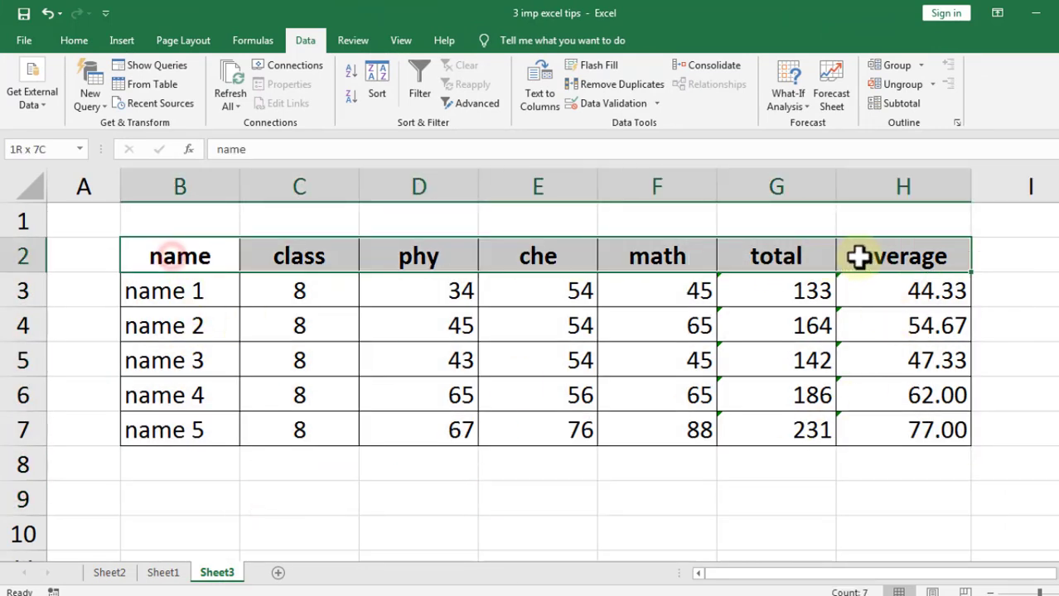
{"action": "left_click_drag", "start_coordinate": [197, 286], "coordinate": [189, 429]}
{"action": "left_click", "coordinate": [305, 290]}
{"action": "left_click_drag", "start_coordinate": [352, 328], "coordinate": [690, 420]}
{"action": "left_click_drag", "start_coordinate": [784, 294], "coordinate": [896, 422]}
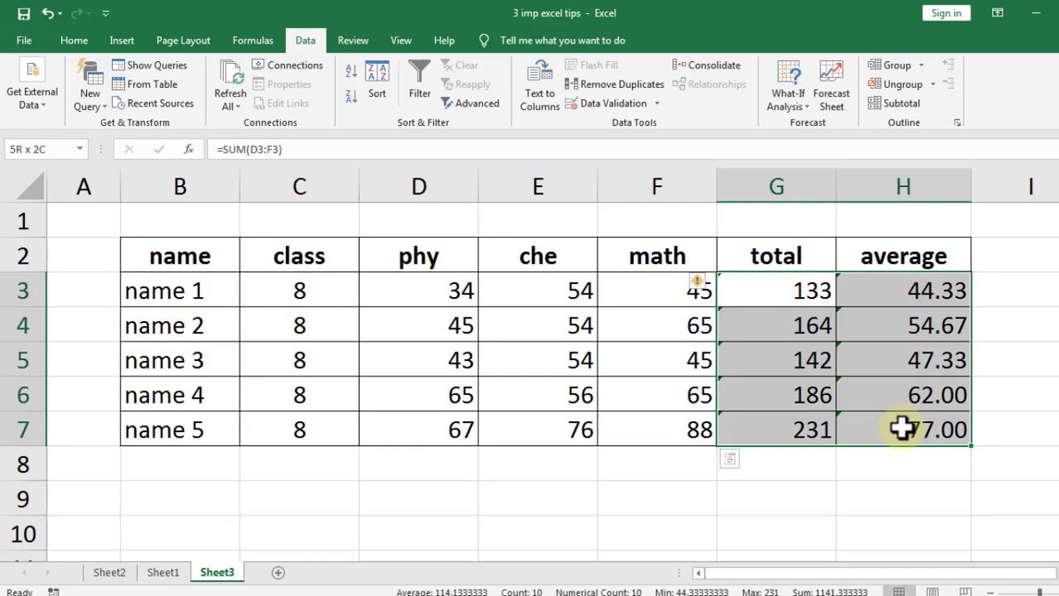
{"action": "left_click_drag", "start_coordinate": [901, 429], "coordinate": [904, 429]}
{"action": "left_click", "coordinate": [893, 477]}
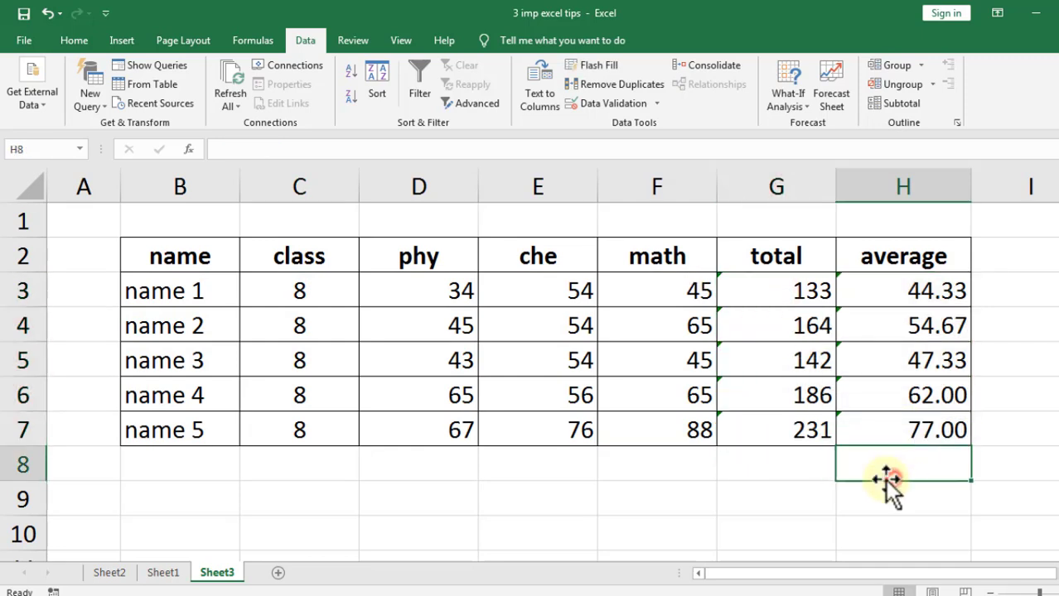
{"action": "left_click_drag", "start_coordinate": [170, 262], "coordinate": [950, 429]}
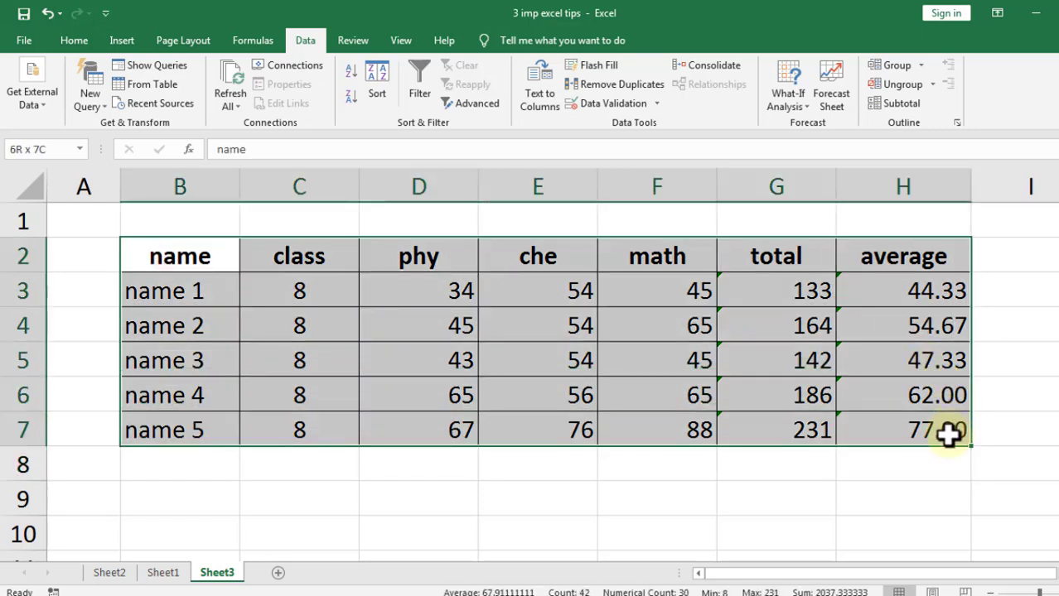
- Highlight the header row B2:H2 and the names in B3:B7 as the table's text cells
{"action": "left_click", "coordinate": [504, 379]}
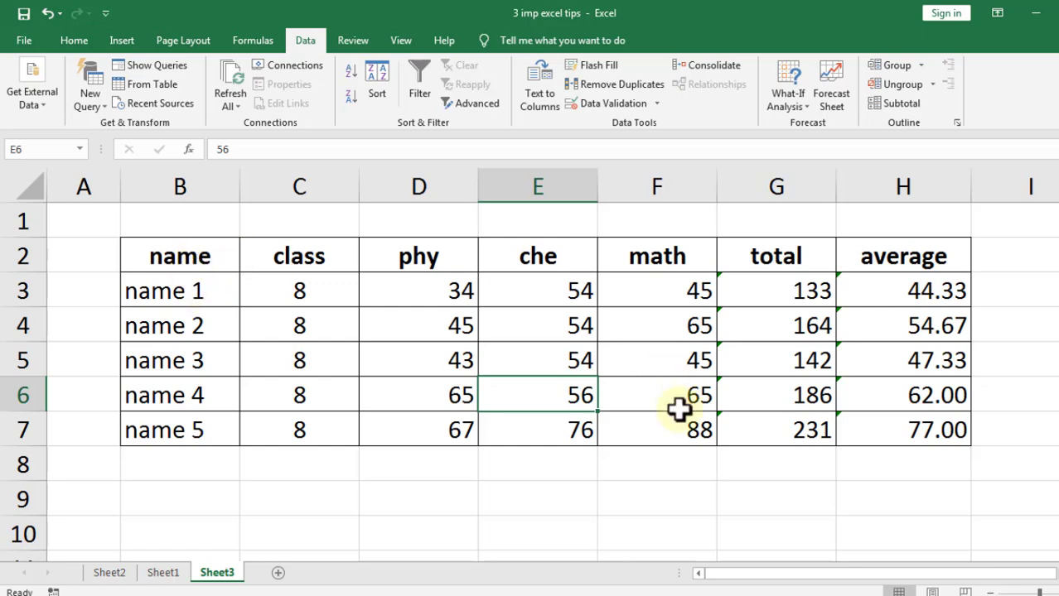
{"action": "left_click_drag", "start_coordinate": [211, 254], "coordinate": [905, 253]}
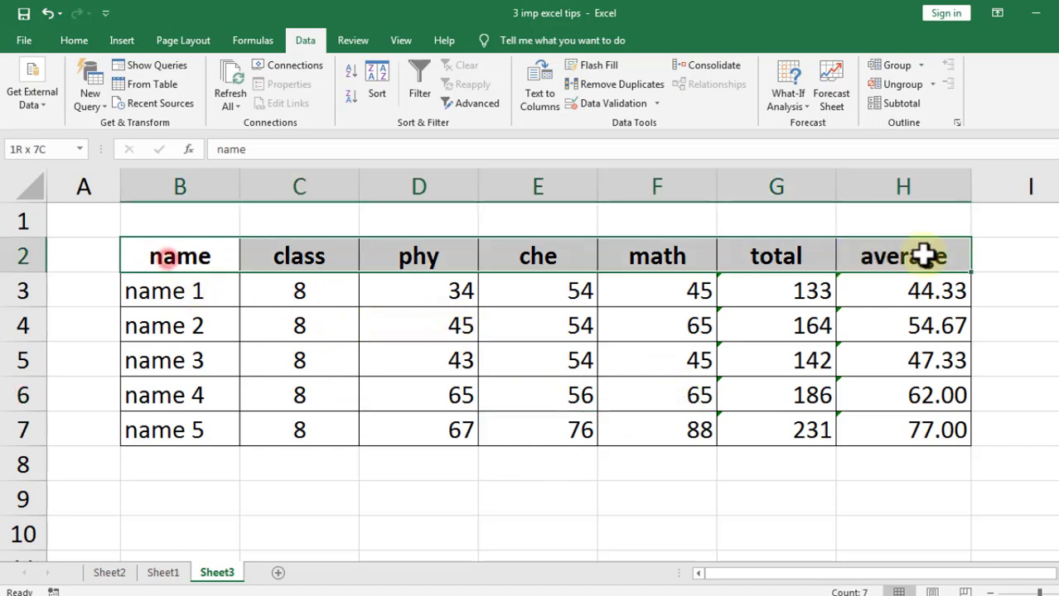
{"action": "left_click_drag", "start_coordinate": [186, 291], "coordinate": [186, 430]}
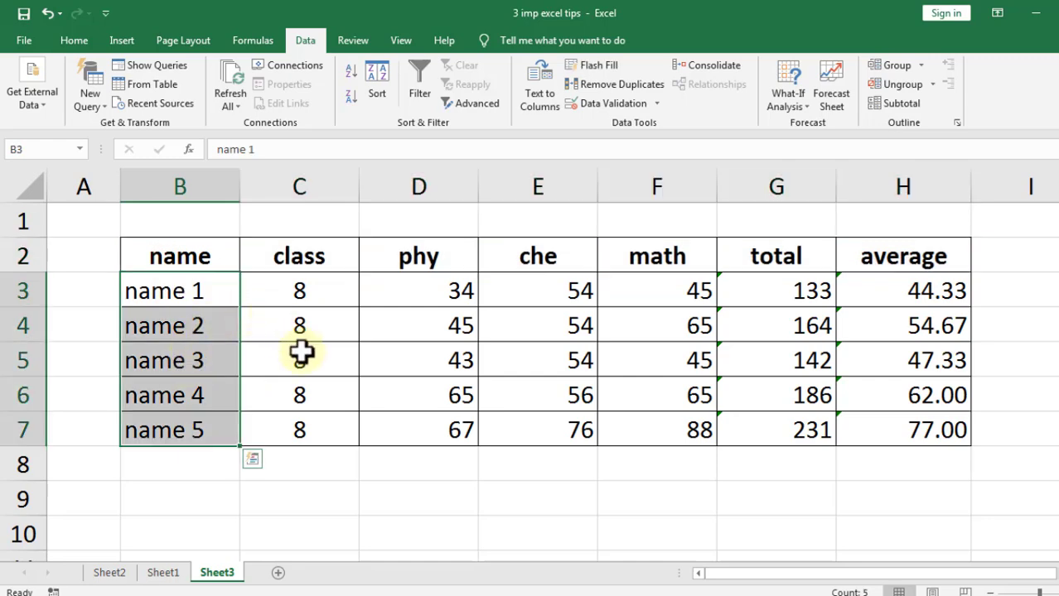
- Use Go To Special to select only the cells with text constants, excluding numbers, logicals and errors
{"action": "left_click", "coordinate": [352, 363]}
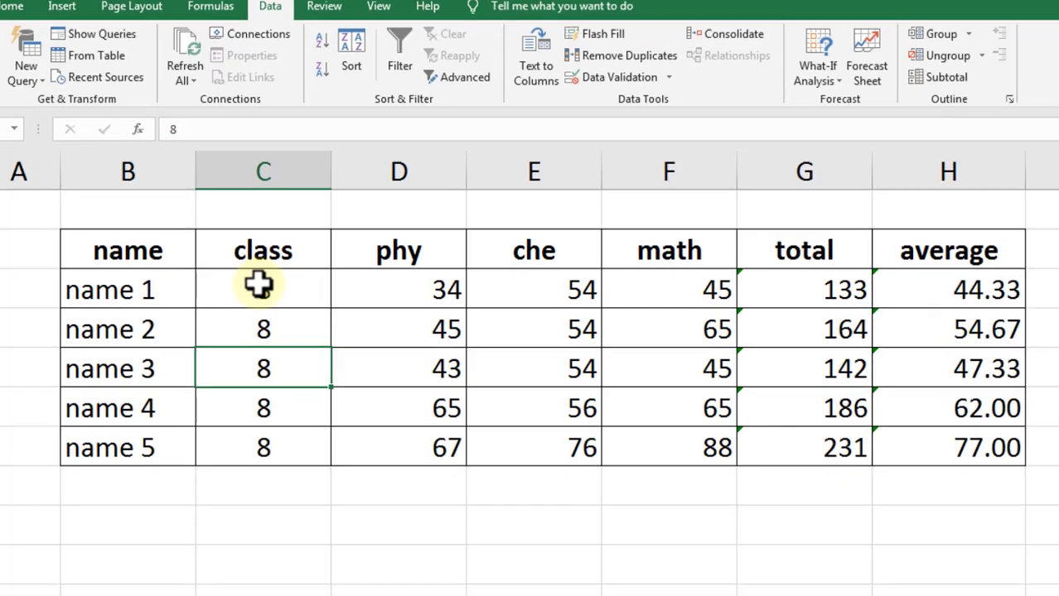
{"action": "key", "text": "ctrl+g"}
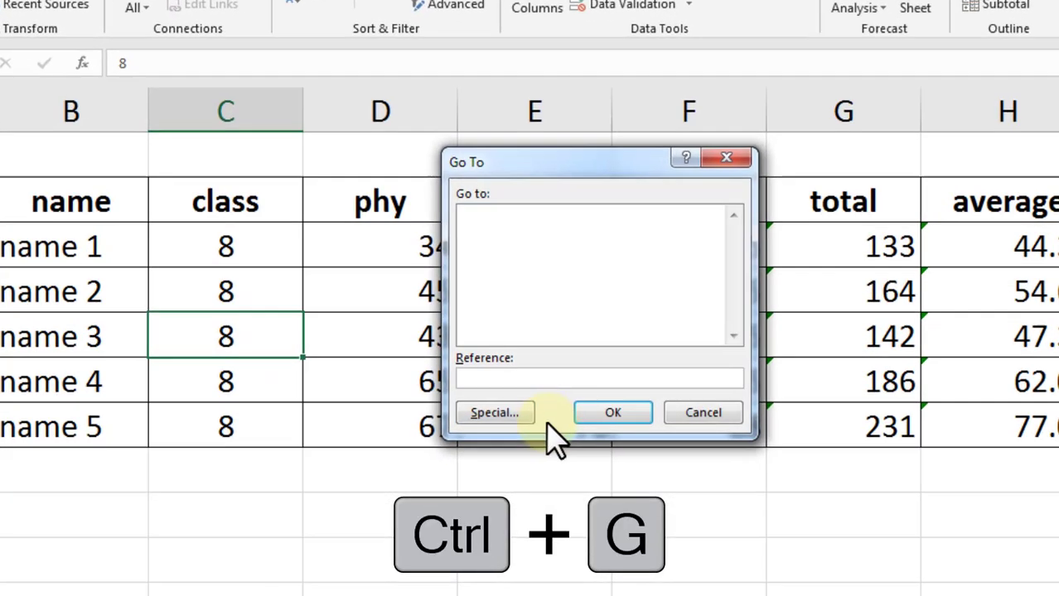
{"action": "left_click", "coordinate": [499, 435]}
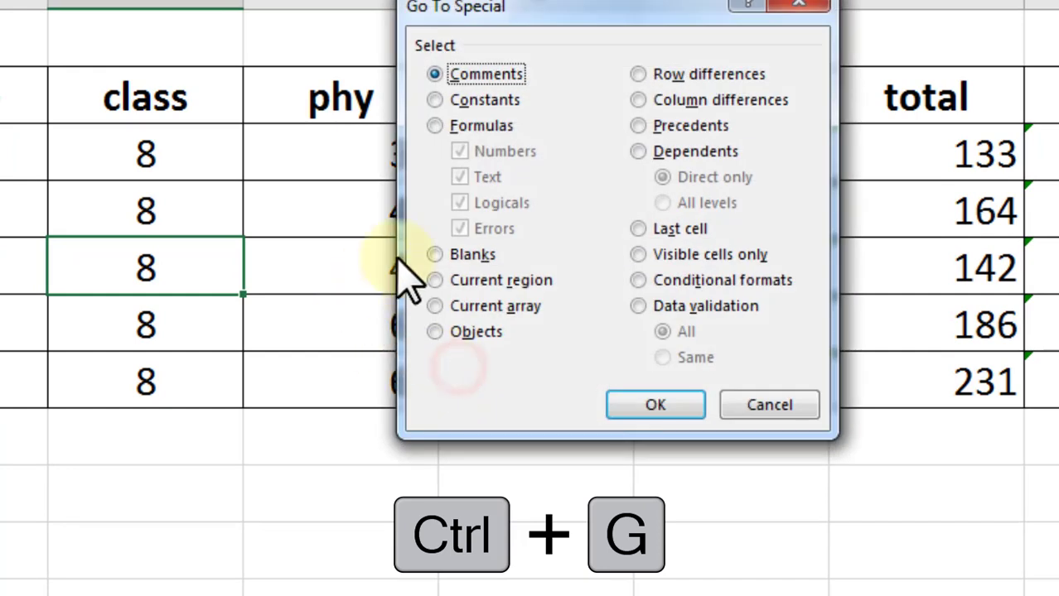
{"action": "left_click", "coordinate": [435, 100]}
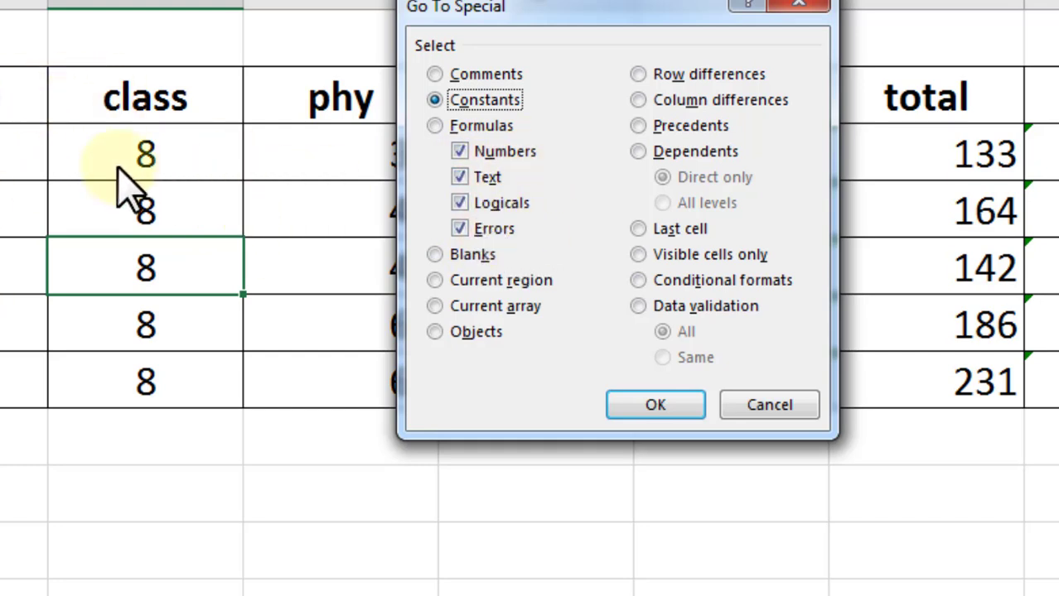
{"action": "left_click", "coordinate": [460, 227]}
{"action": "left_click", "coordinate": [460, 203]}
{"action": "left_click", "coordinate": [460, 152]}
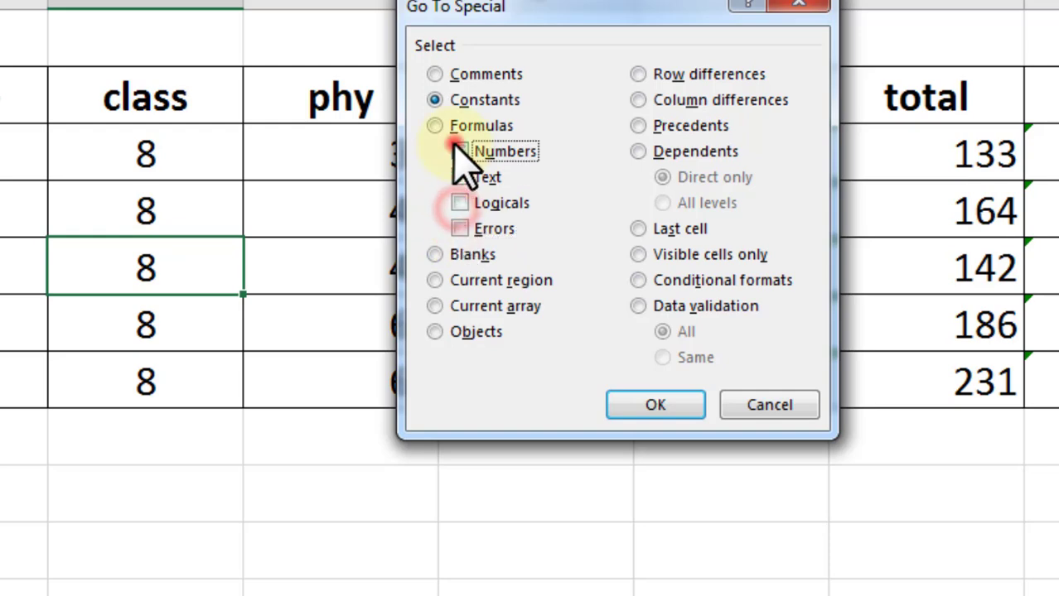
{"action": "left_click", "coordinate": [681, 406]}
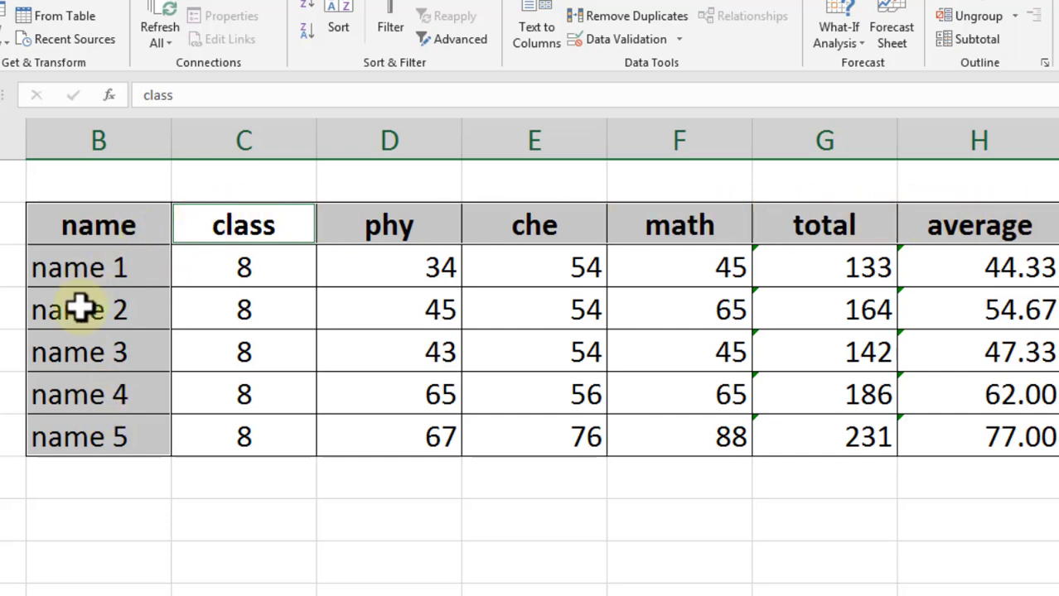
- Fill the selected header and name cells with the standard light blue color
{"action": "left_click", "coordinate": [3, 2]}
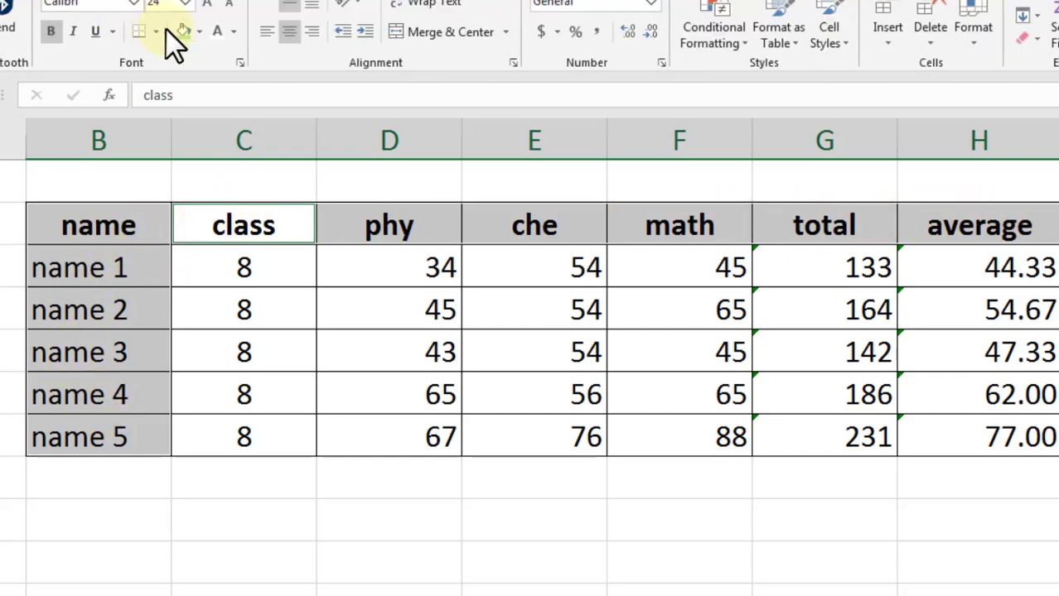
{"action": "left_click", "coordinate": [200, 31]}
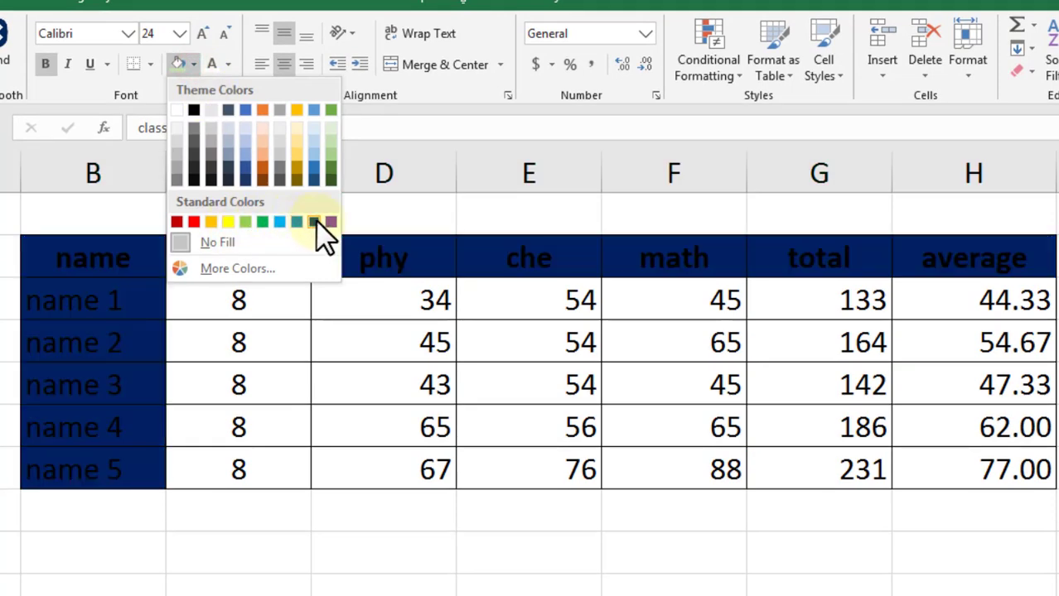
{"action": "left_click", "coordinate": [280, 221]}
{"action": "left_click", "coordinate": [331, 358]}
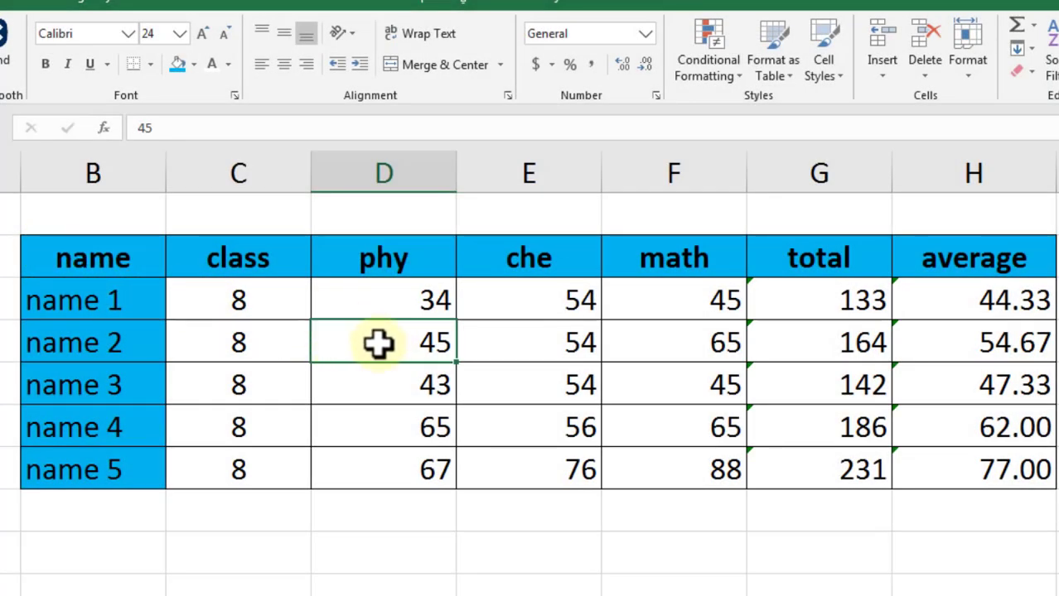
- Select the whole table and use Go To Special to narrow the selection to number constants only
{"action": "key", "text": "ctrl+a"}
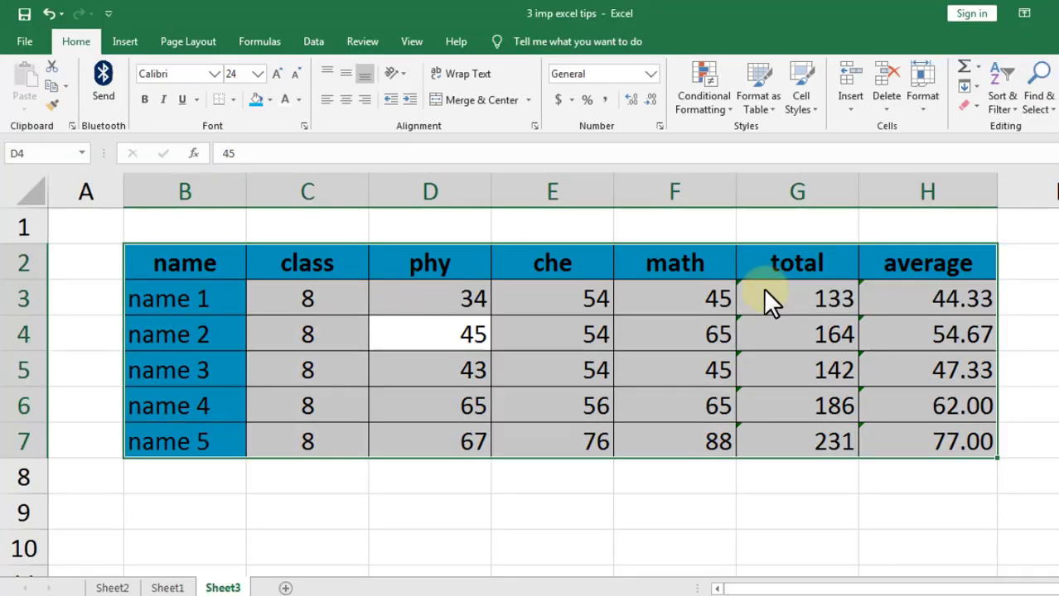
{"action": "key", "text": "ctrl+g"}
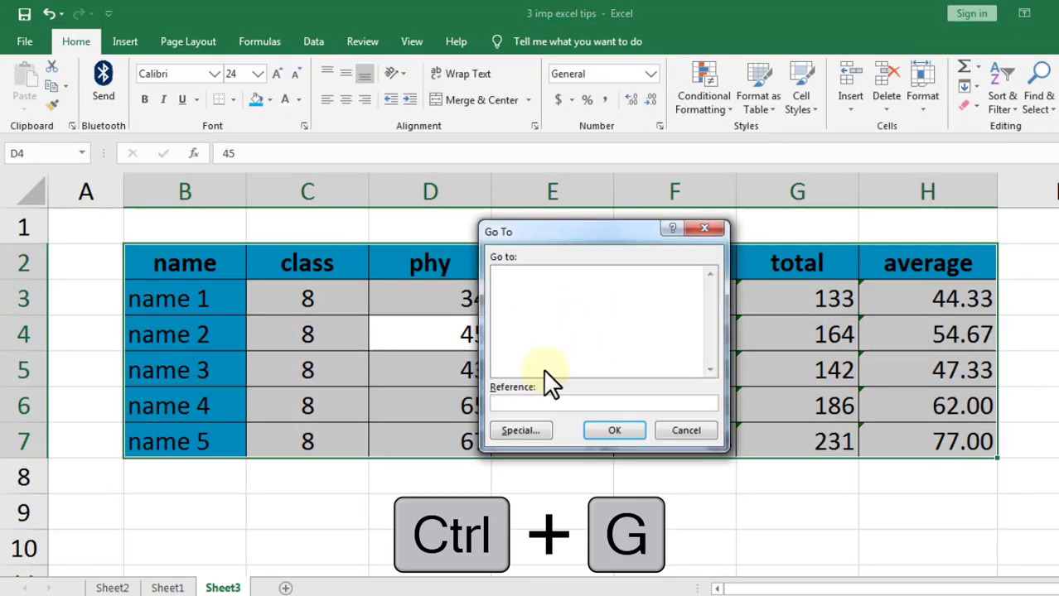
{"action": "left_click", "coordinate": [522, 431]}
{"action": "left_click", "coordinate": [499, 265]}
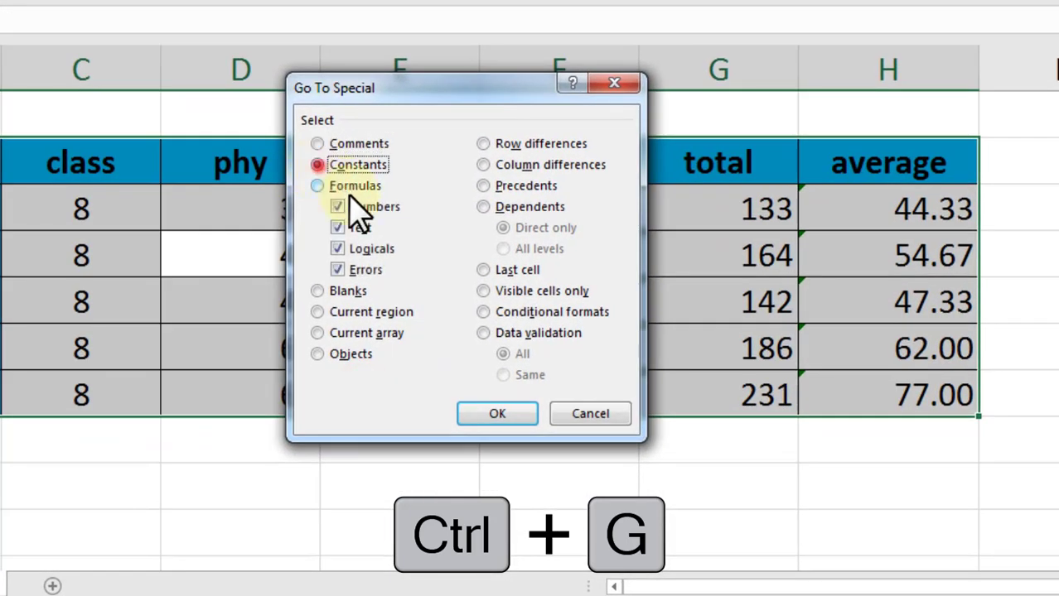
{"action": "left_click", "coordinate": [341, 270]}
{"action": "left_click", "coordinate": [334, 249]}
{"action": "left_click", "coordinate": [337, 227]}
{"action": "left_click", "coordinate": [337, 206]}
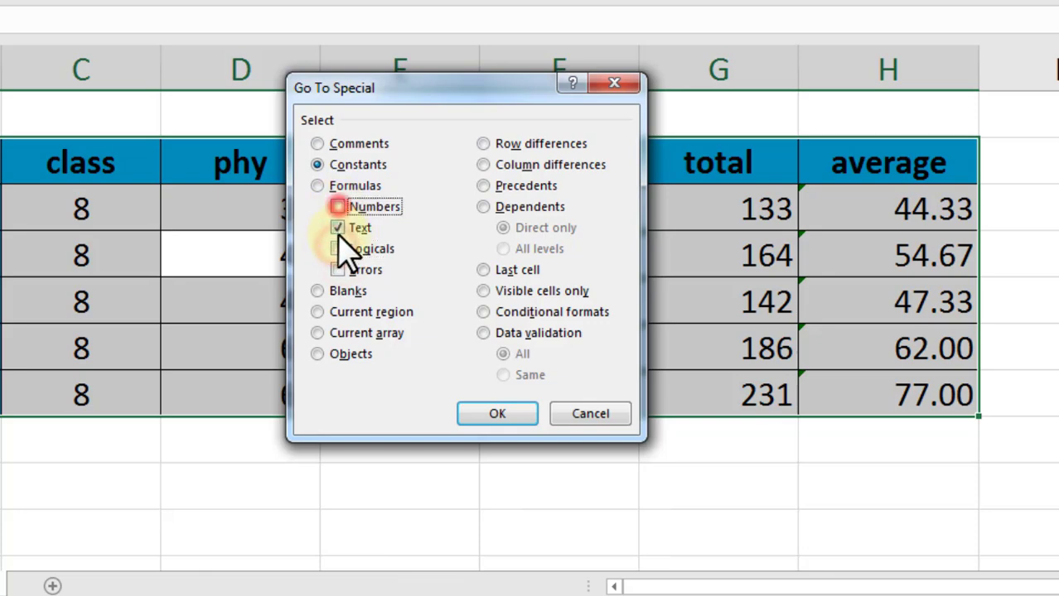
{"action": "left_click", "coordinate": [497, 414]}
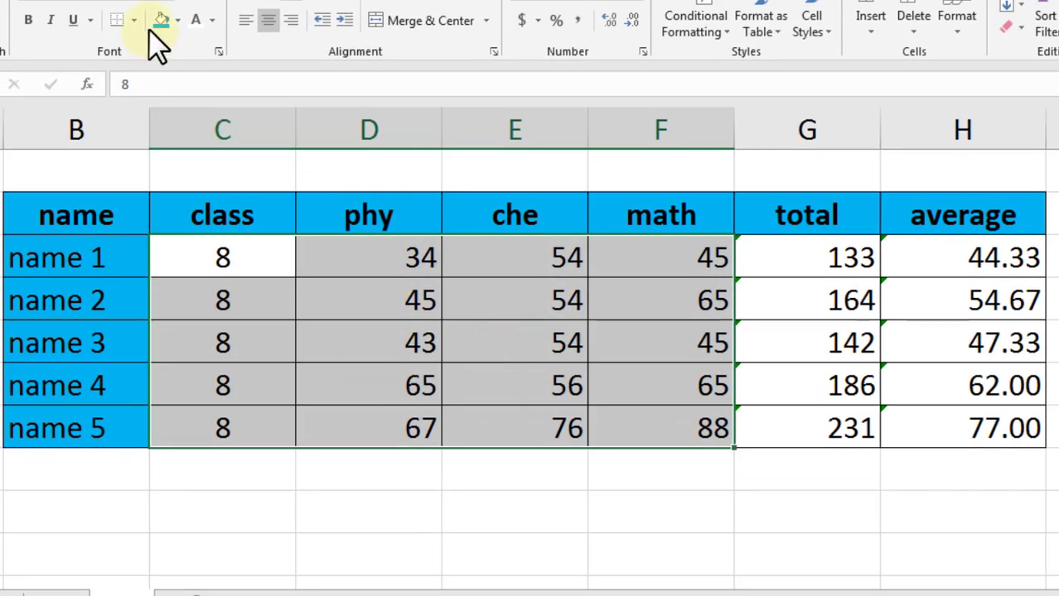
- Fill the selected class and subject mark cells C3:F7 with the standard orange color
{"action": "left_click", "coordinate": [178, 22]}
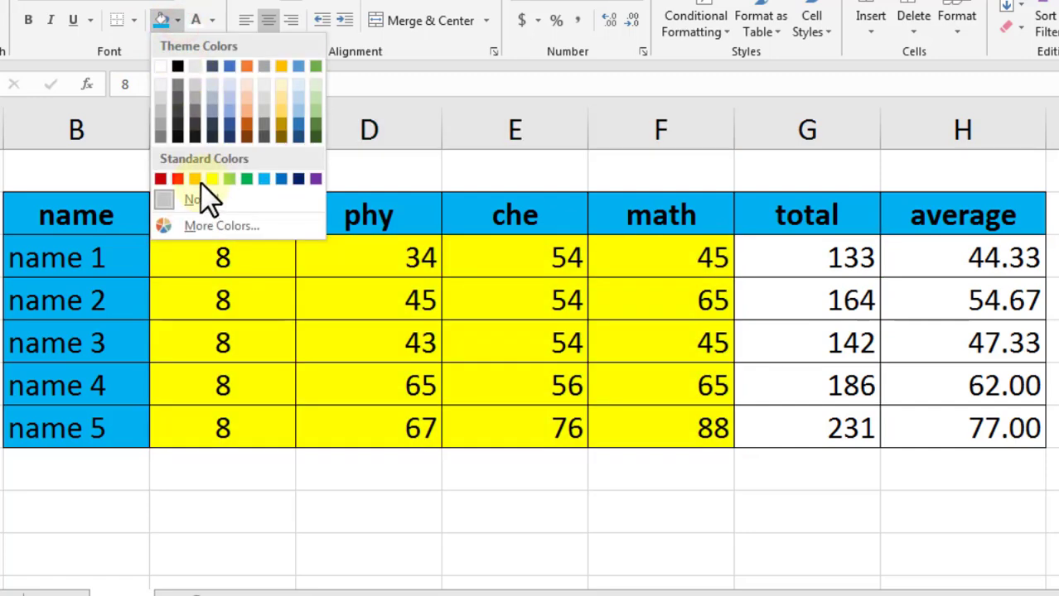
{"action": "left_click", "coordinate": [195, 179]}
{"action": "left_click", "coordinate": [352, 314]}
- Select the whole table and use Go To Special to keep only formula cells returning numbers, excluding text, logicals and errors
{"action": "key", "text": "ctrl+a"}
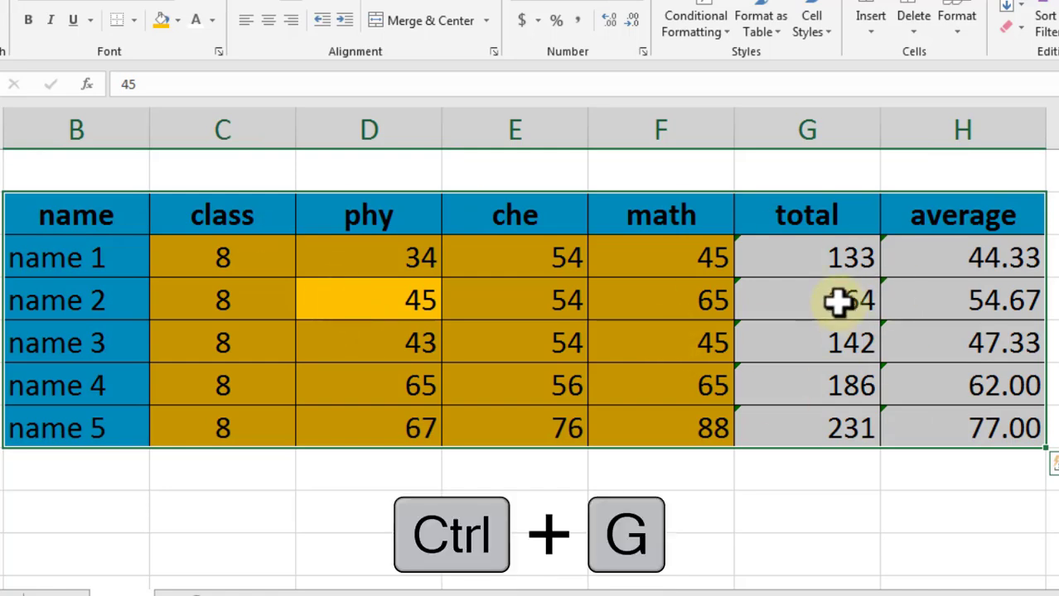
{"action": "key", "text": "ctrl+g"}
{"action": "left_click", "coordinate": [470, 418]}
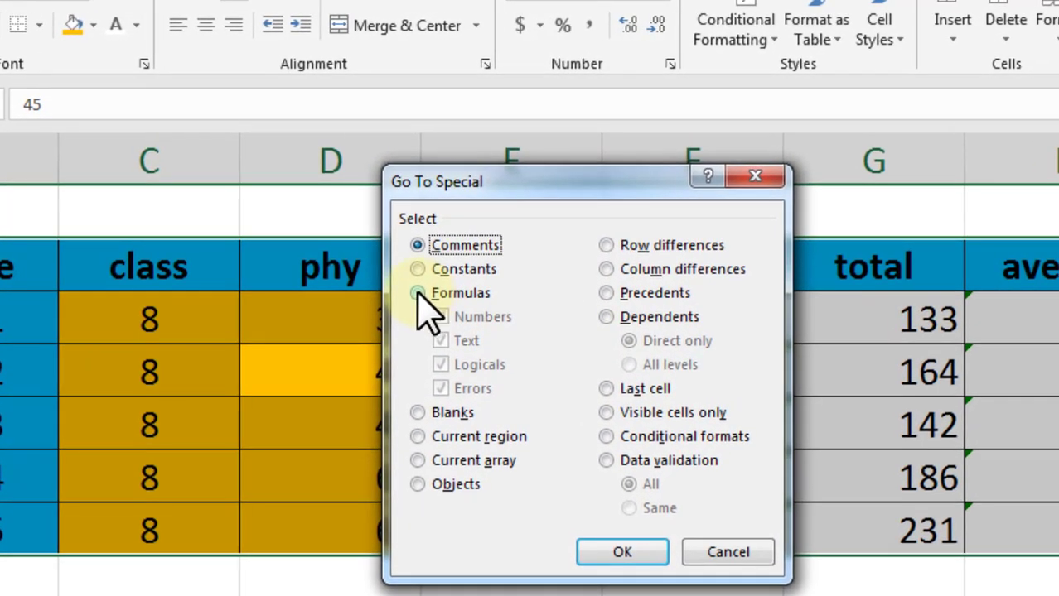
{"action": "left_click", "coordinate": [439, 238]}
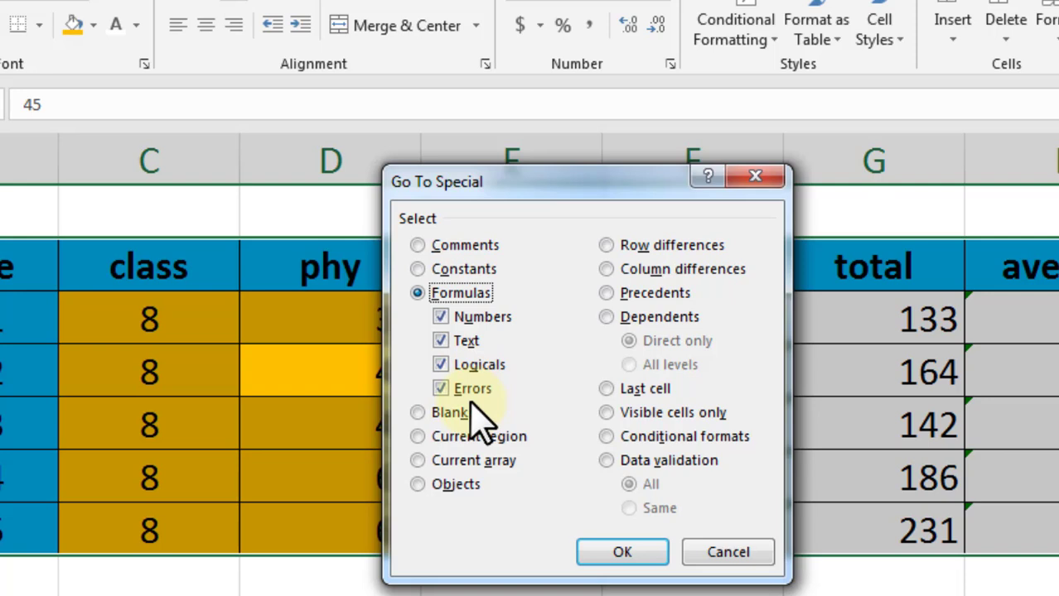
{"action": "left_click", "coordinate": [440, 388]}
{"action": "left_click", "coordinate": [440, 364]}
{"action": "left_click", "coordinate": [442, 340]}
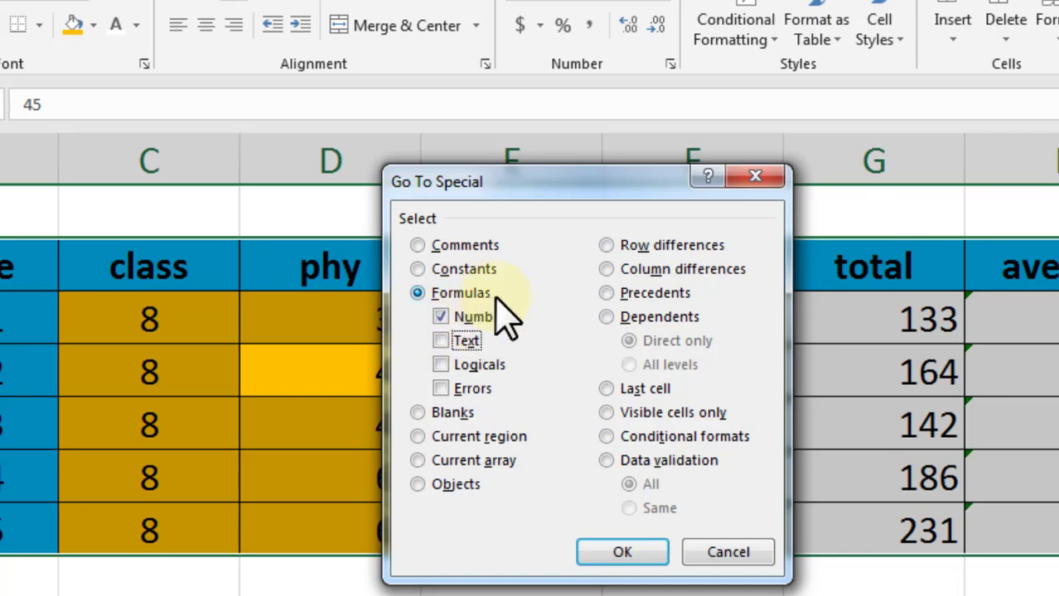
{"action": "left_click", "coordinate": [622, 552]}
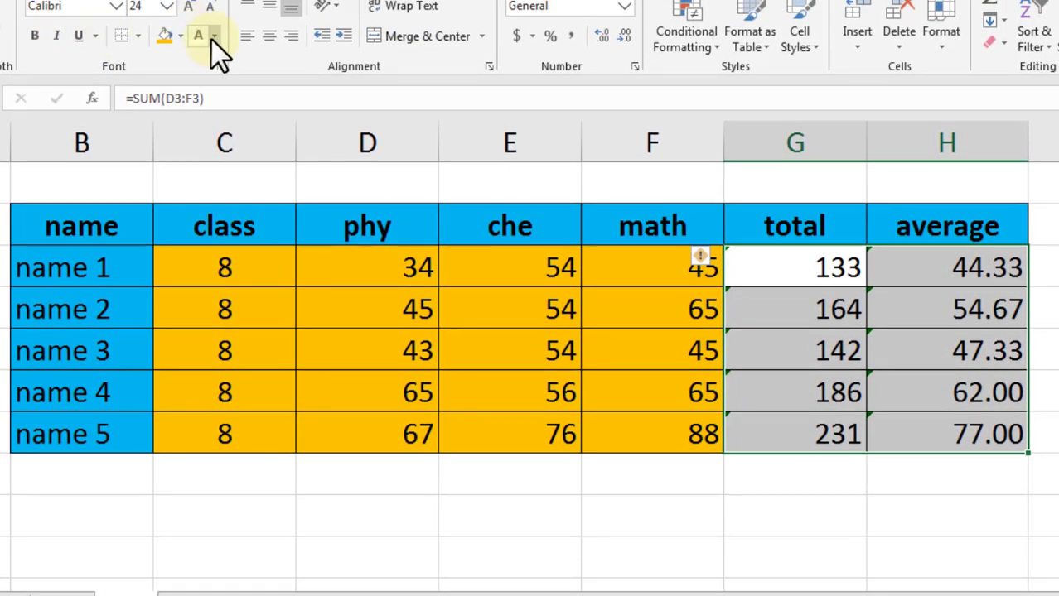
- Set the font color of the selected total and average formula cells G3:H7 to standard red
{"action": "left_click", "coordinate": [214, 35]}
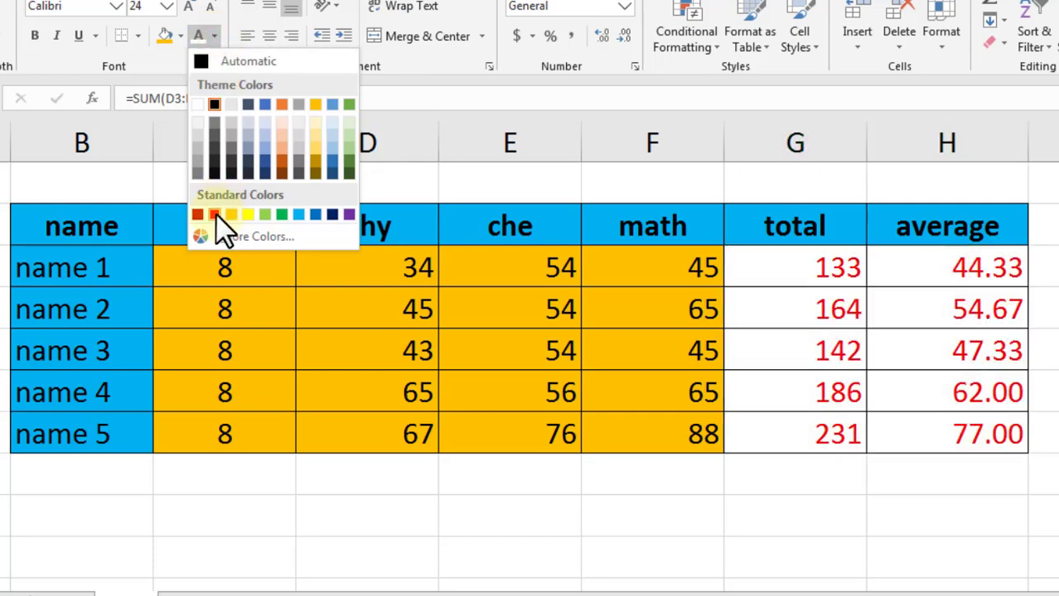
{"action": "left_click", "coordinate": [216, 214]}
{"action": "left_click", "coordinate": [1048, 265]}
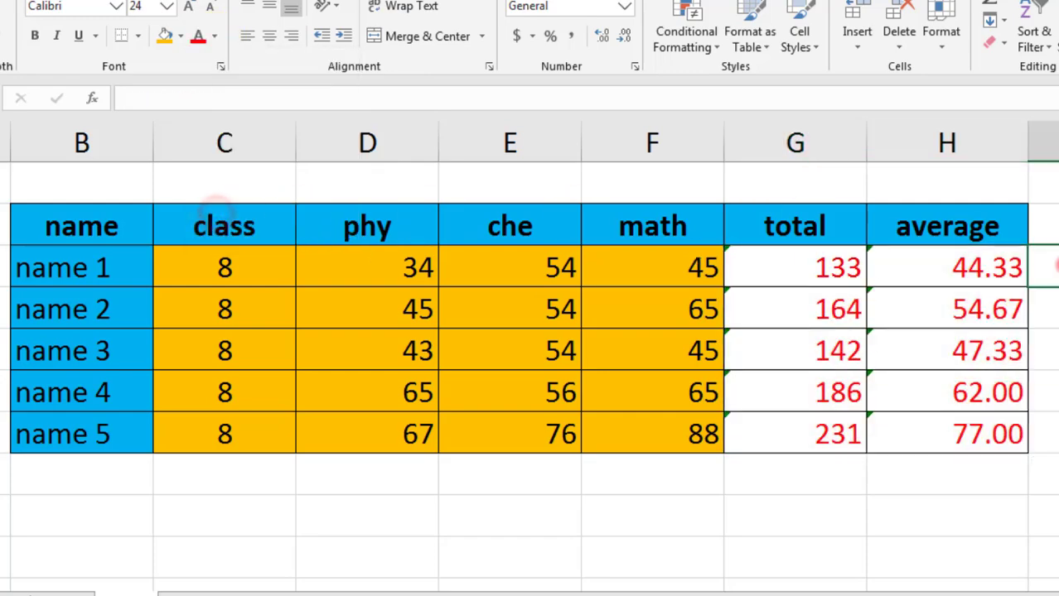